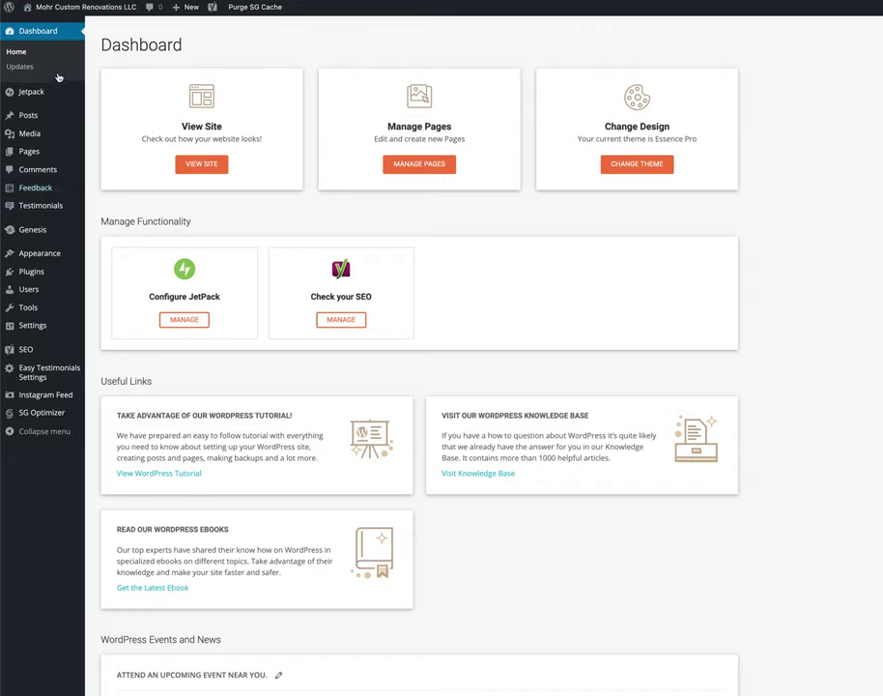
Review the details of the Elmwood stair-2 and Nike-Bowl-finished-v2 images, returning to the Media Library
mouse_move(35, 117)
mouse_move(47, 160)
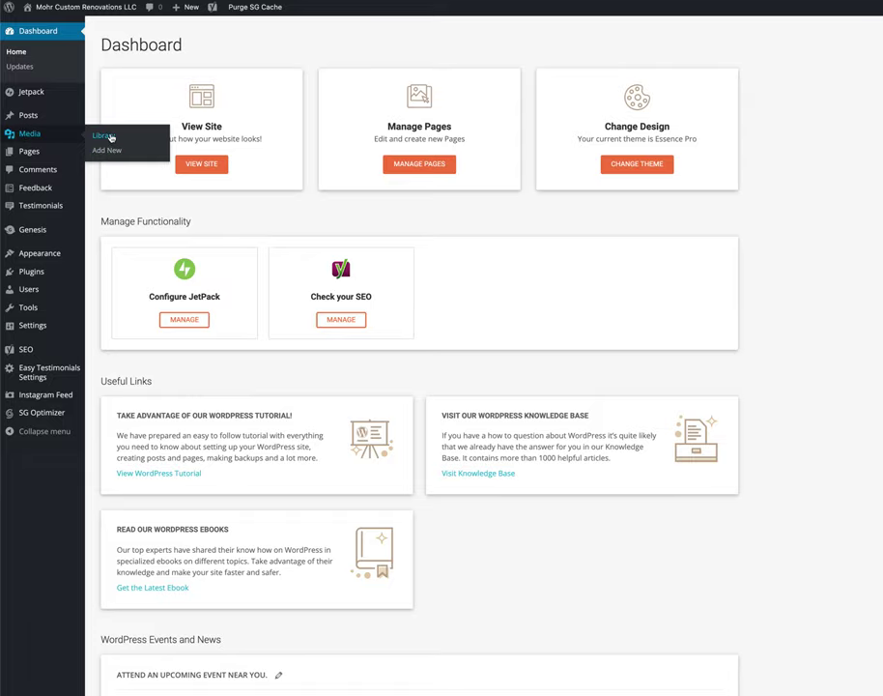
click(105, 136)
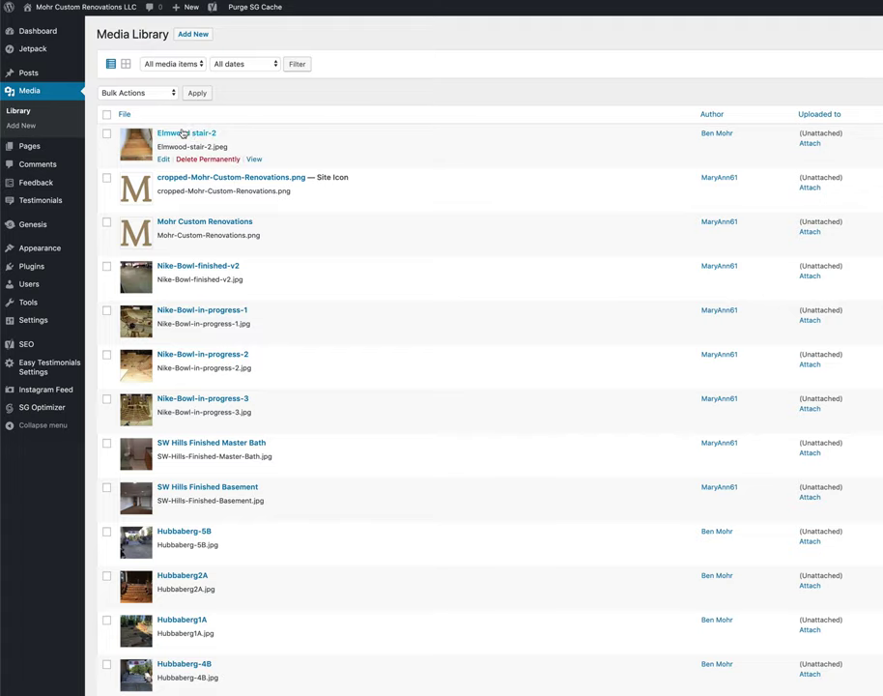
click(163, 160)
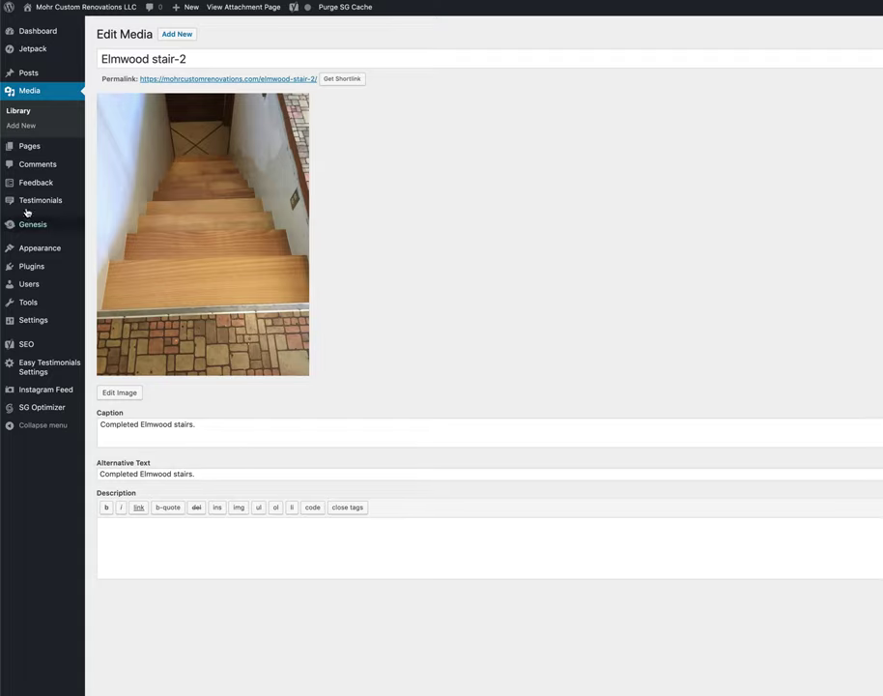
click(17, 112)
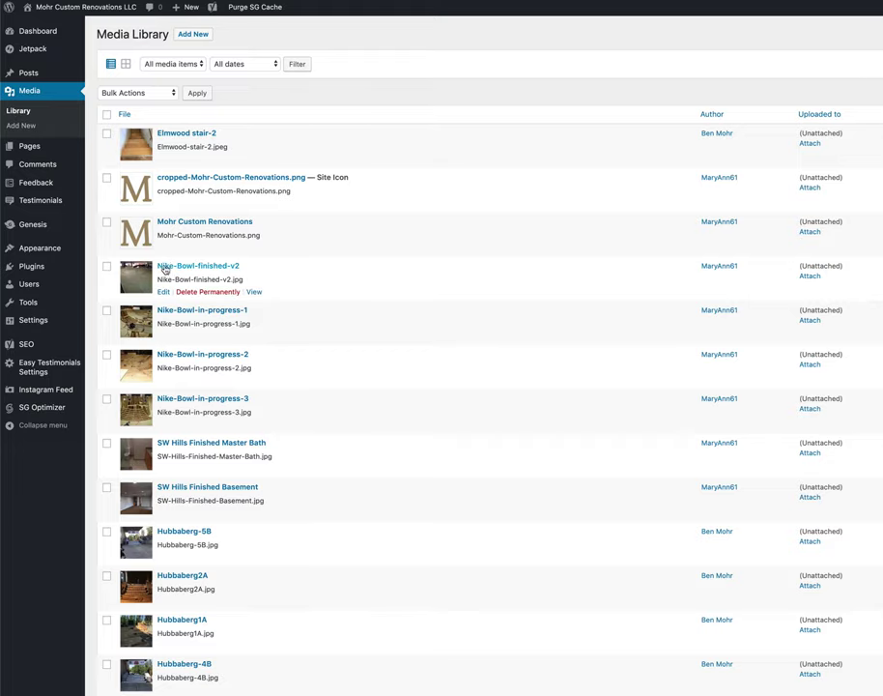
click(163, 292)
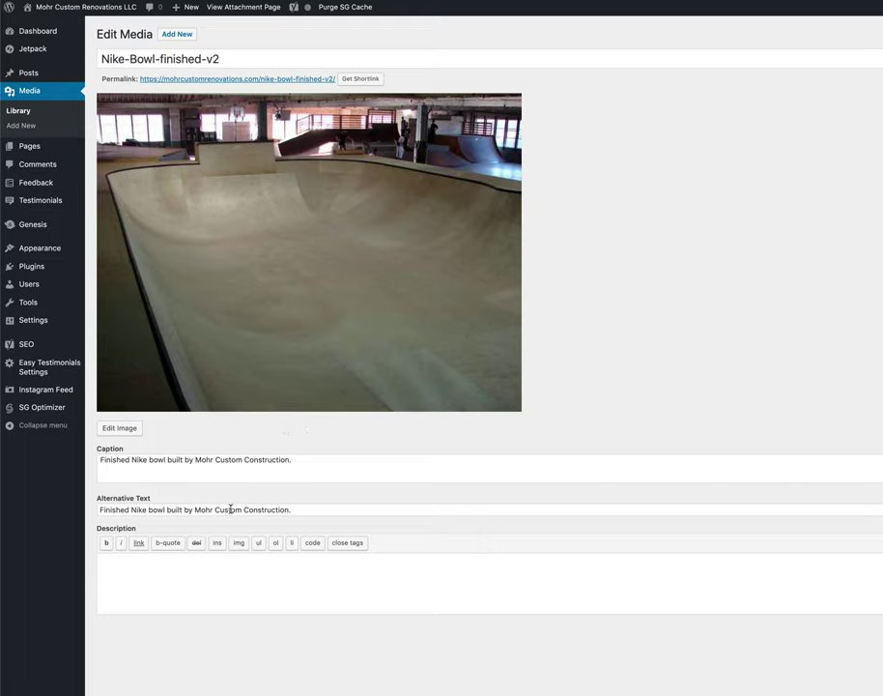
click(18, 112)
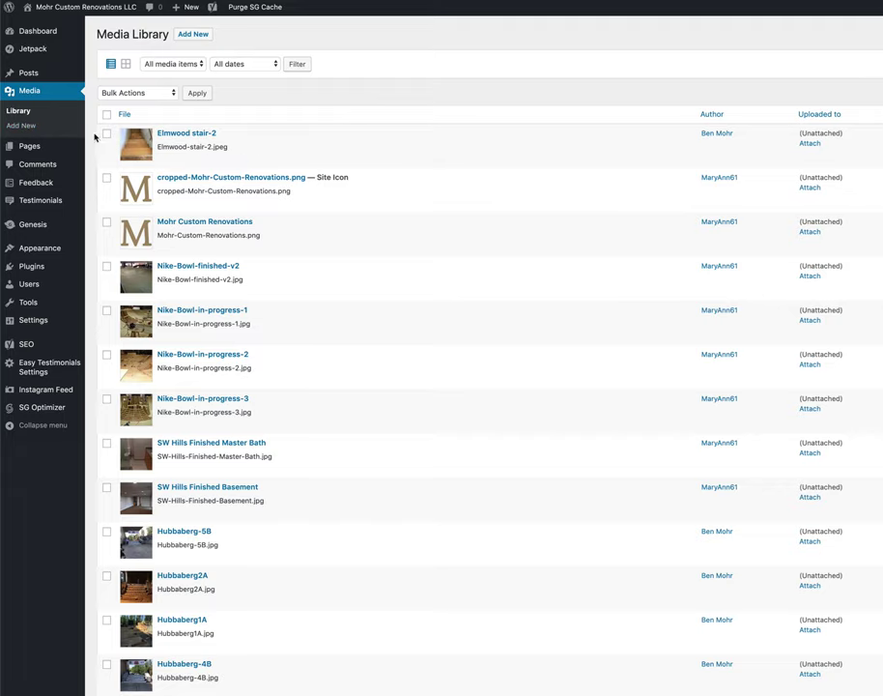
mouse_move(25, 76)
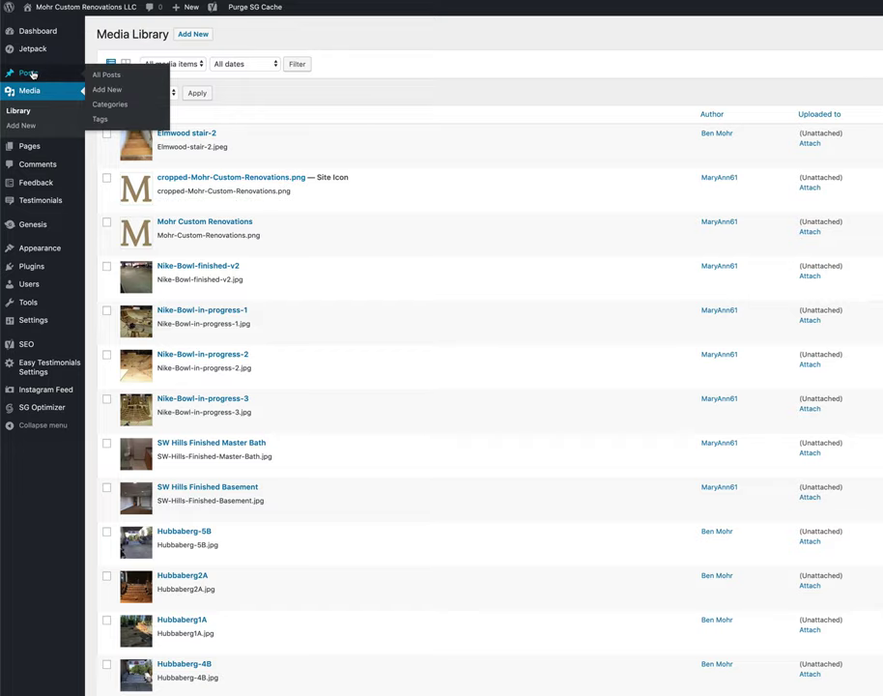
Start a new post and enter the title 'This a sample title', fixing the typo
click(29, 74)
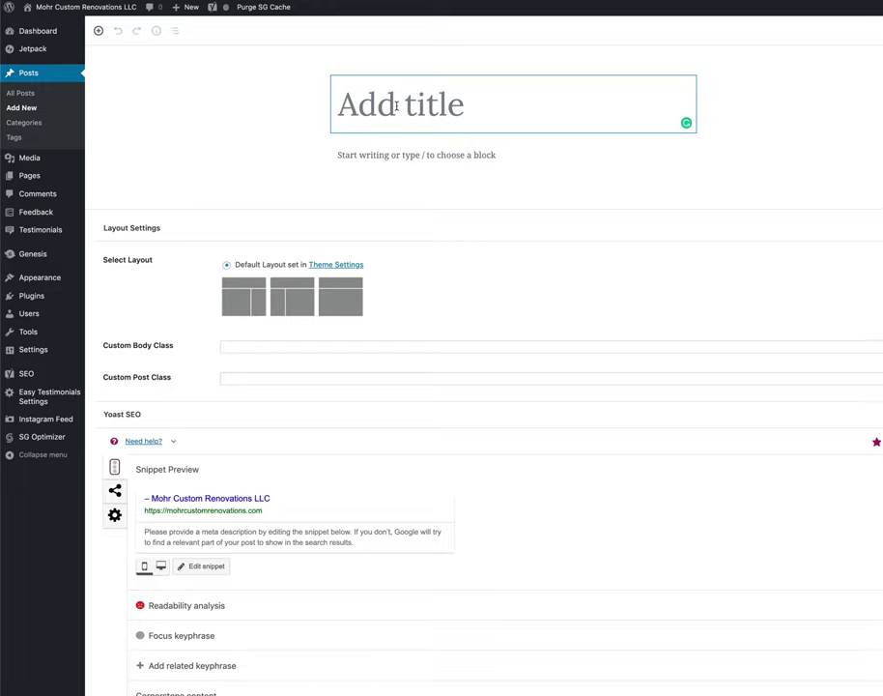
text(This )
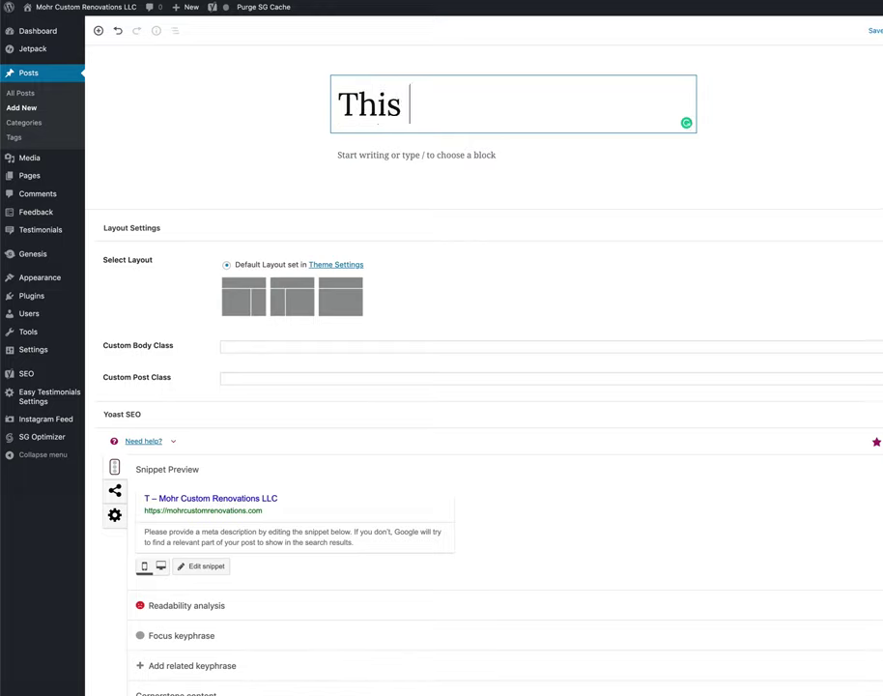
text(a samp)
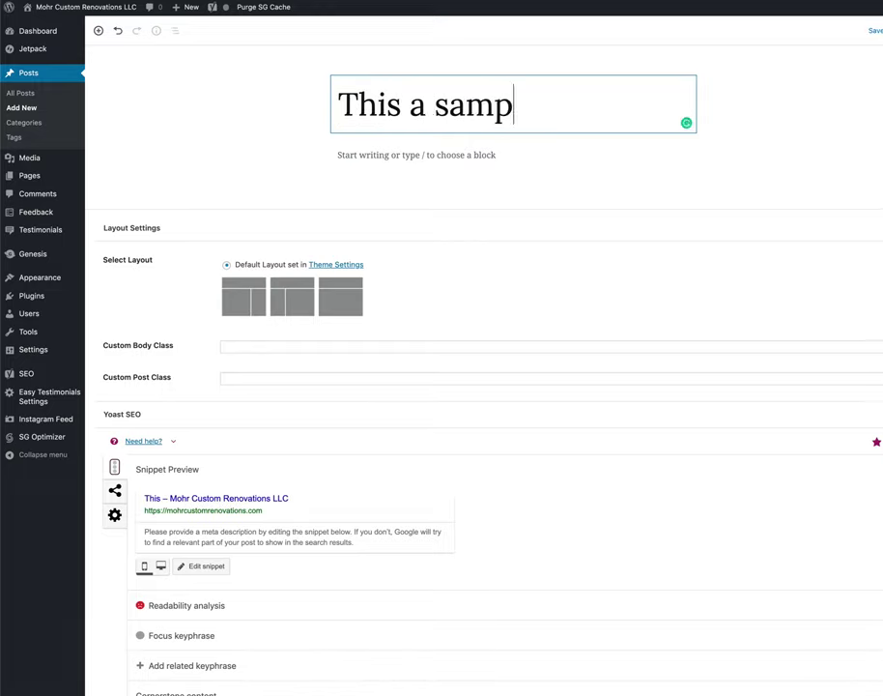
text(le titrle)
key(BackSpace)
key(BackSpace)
key(BackSpace)
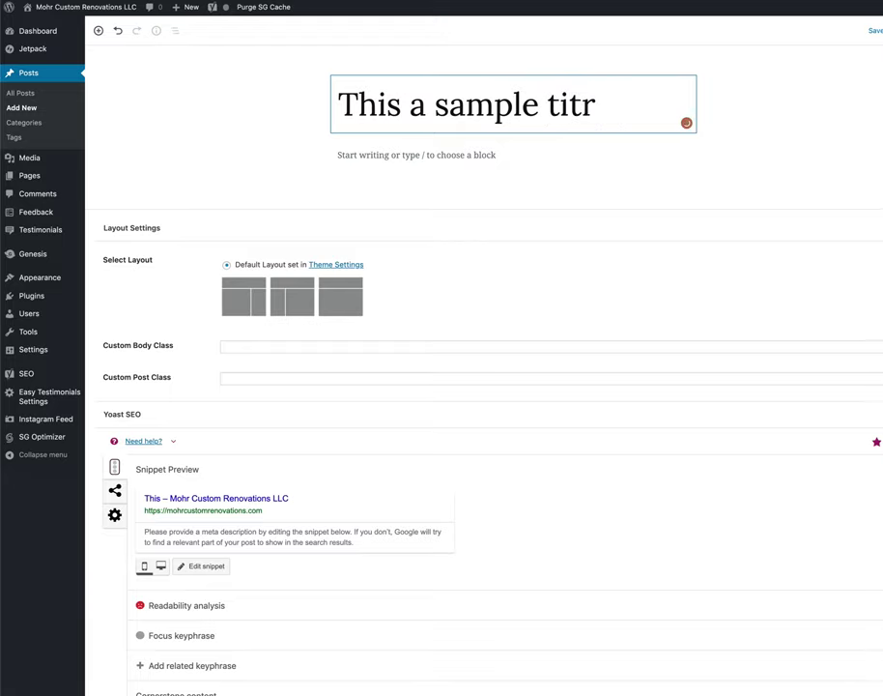
Write the intro 'Always put text in the first block. Text/content helps the website get found by search engines.'
text(le)
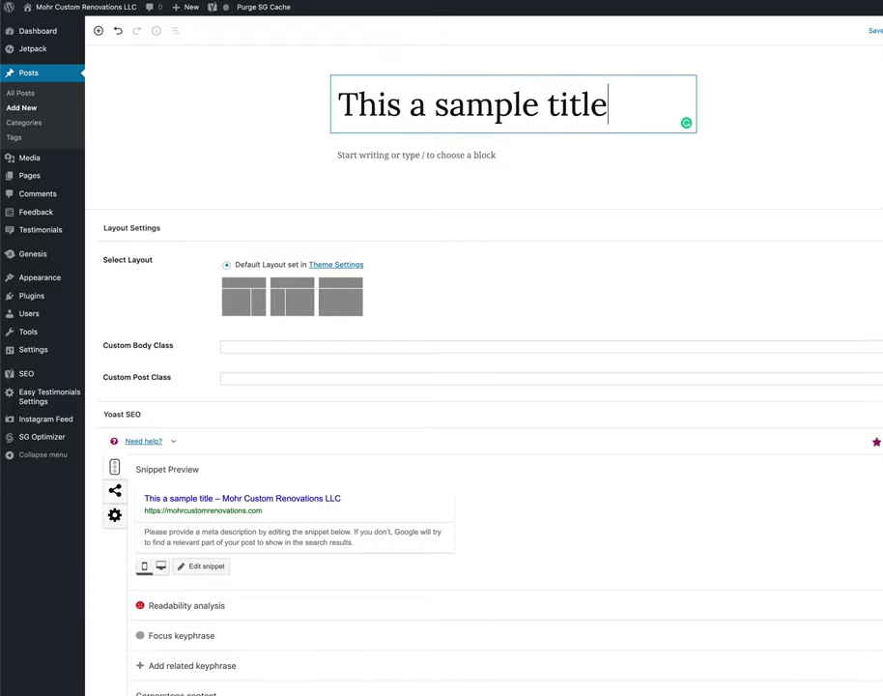
click(363, 147)
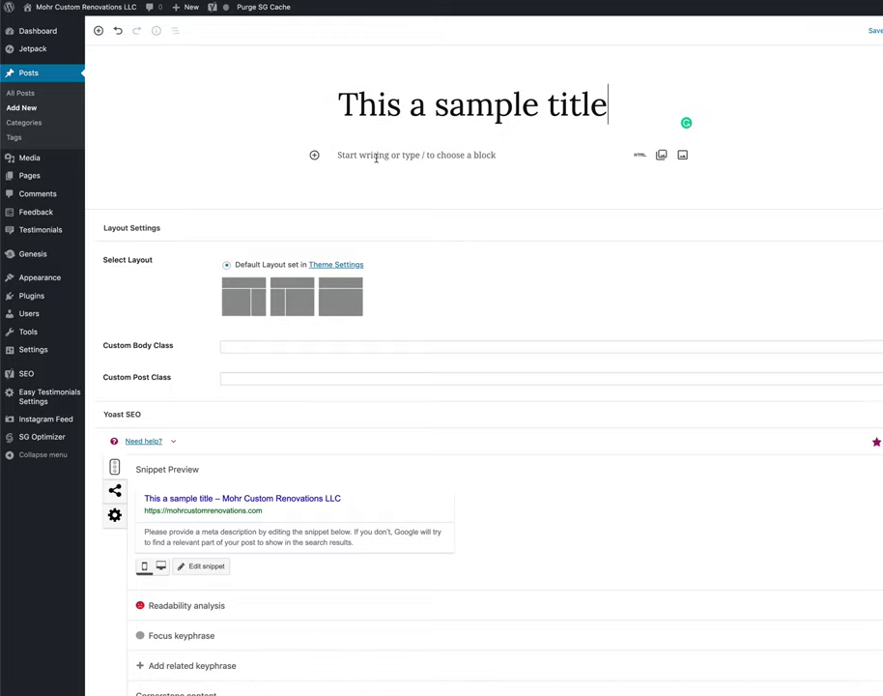
click(376, 158)
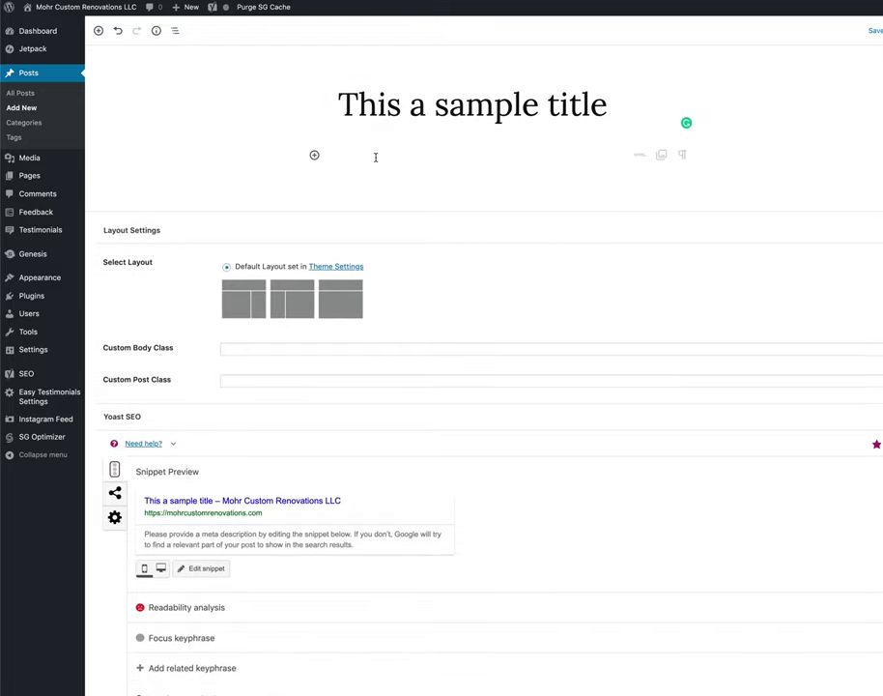
text(Always put text in the first)
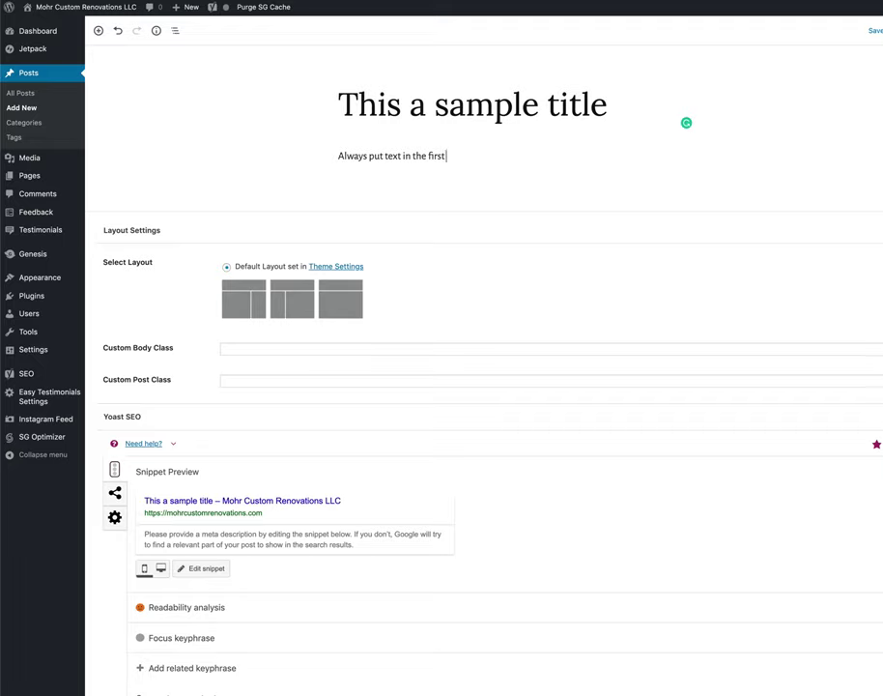
text( block. Text/content)
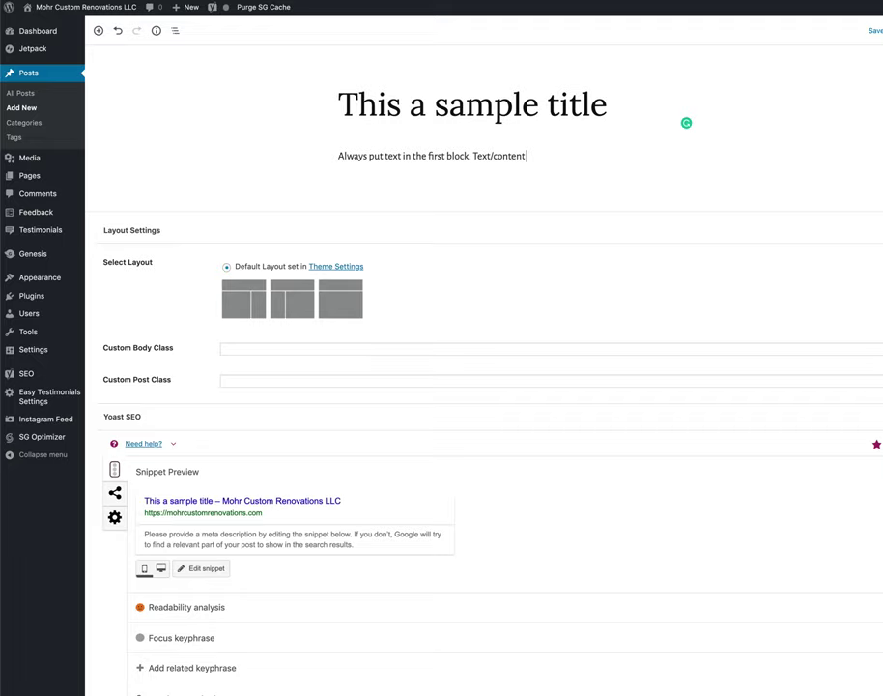
text( helps)
text( u)
text(the website)
text( get ro)
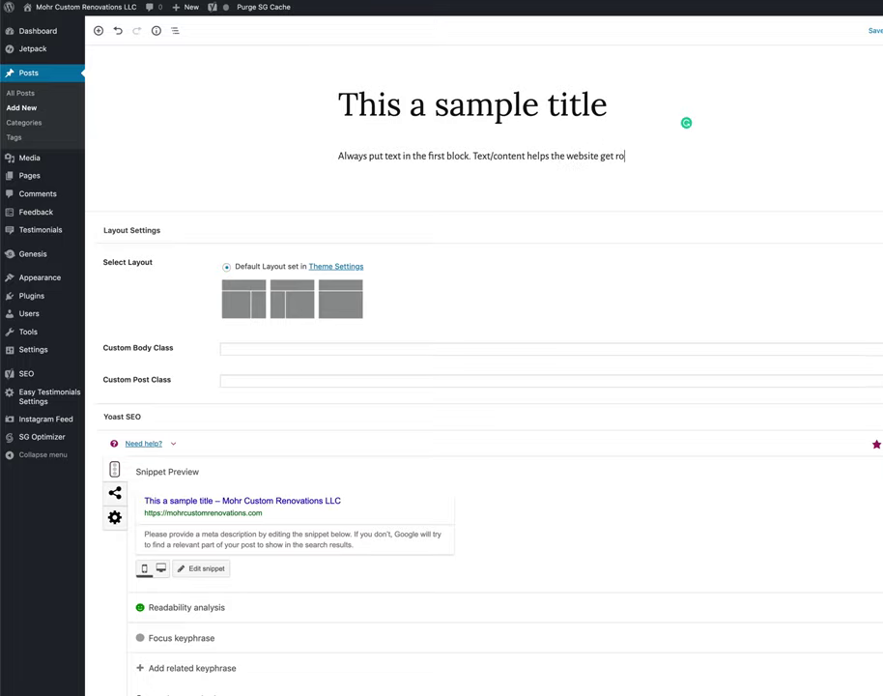
key(BackSpace)
text(found on)
key(BackSpace)
text(by search engines.)
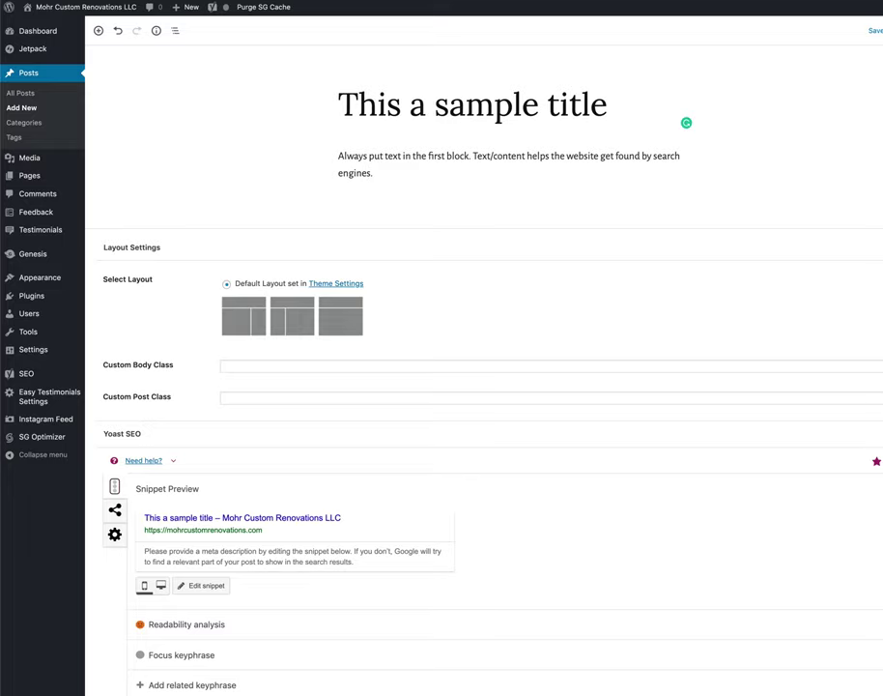
key(Return)
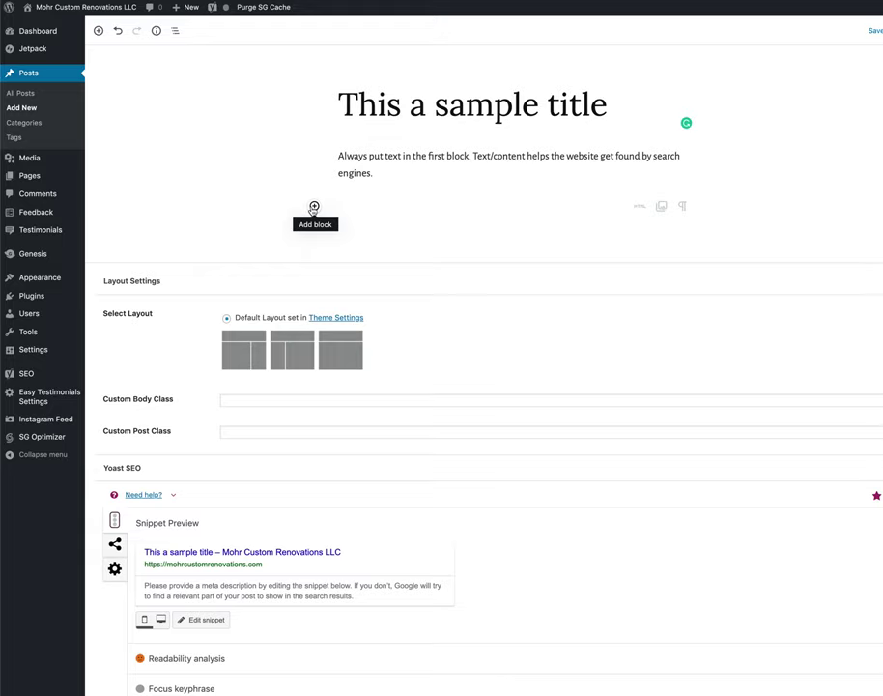
Insert the Nike wood skateboard bowl photo from the library as an image block
click(315, 206)
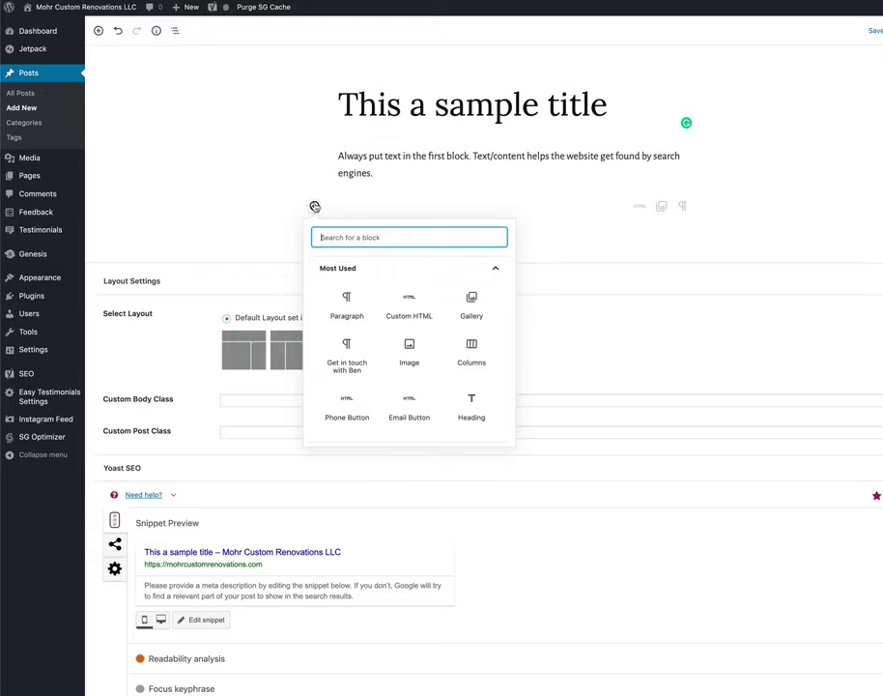
scroll(420, 339, down, 1)
click(412, 322)
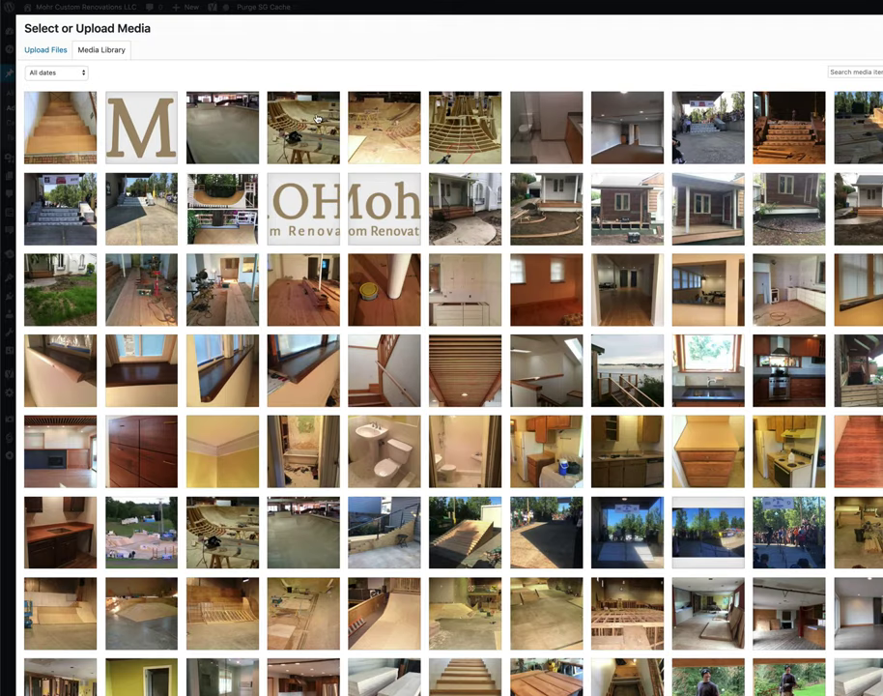
click(269, 129)
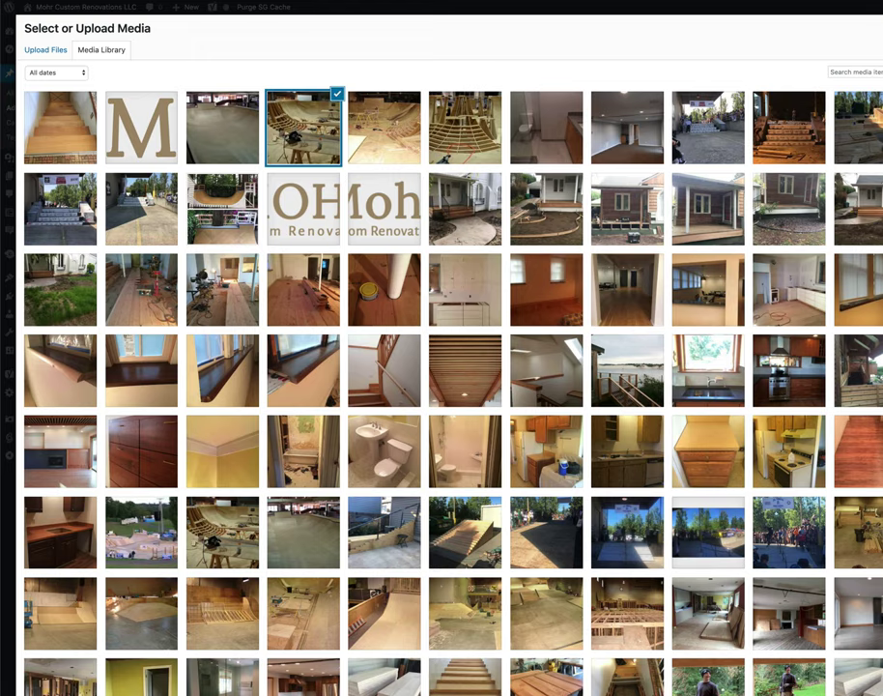
click(851, 691)
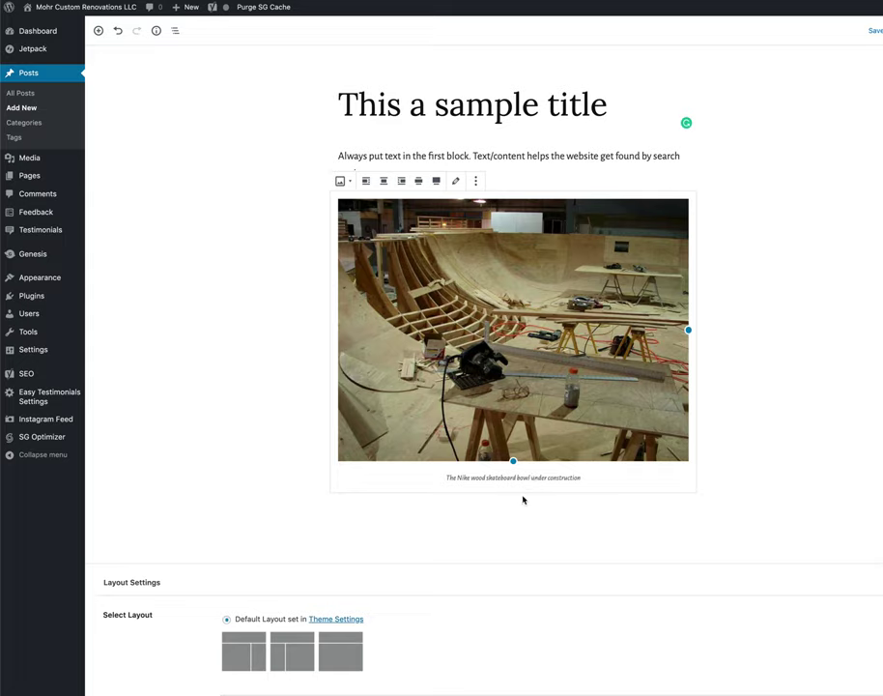
mouse_move(439, 514)
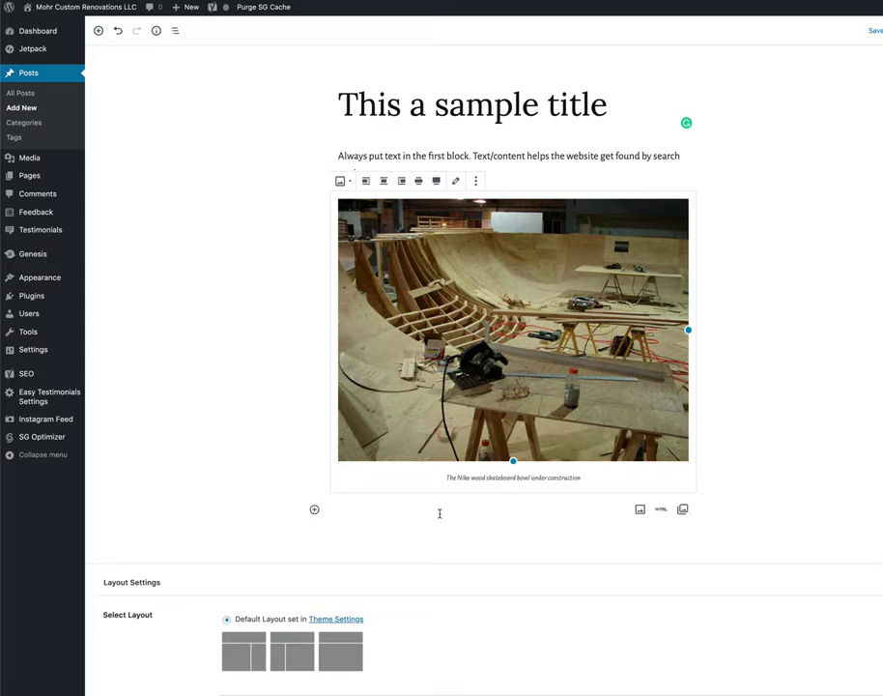
Add an H2 heading 'Building Skateparks' below the image
click(314, 510)
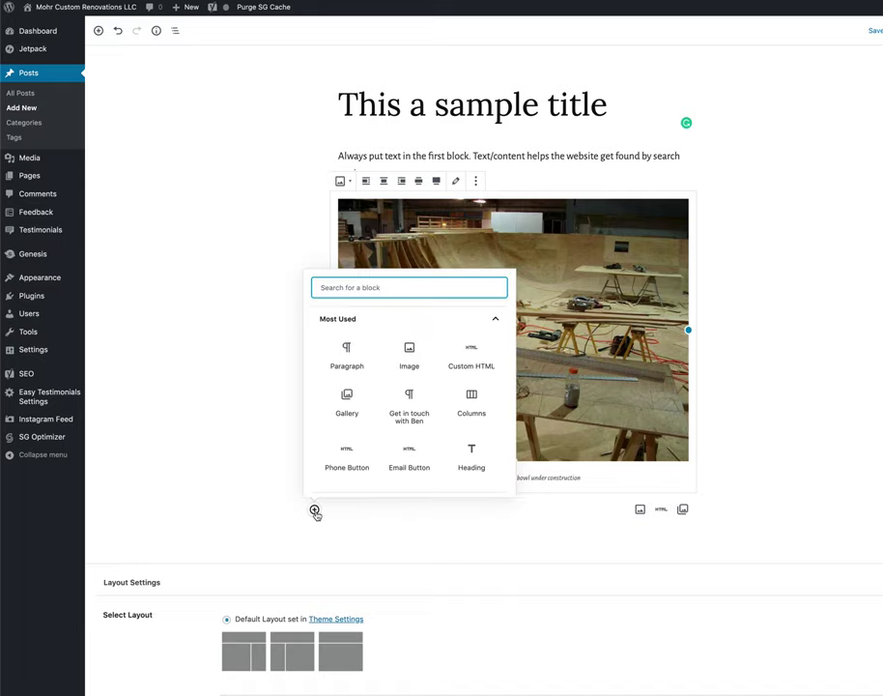
click(471, 469)
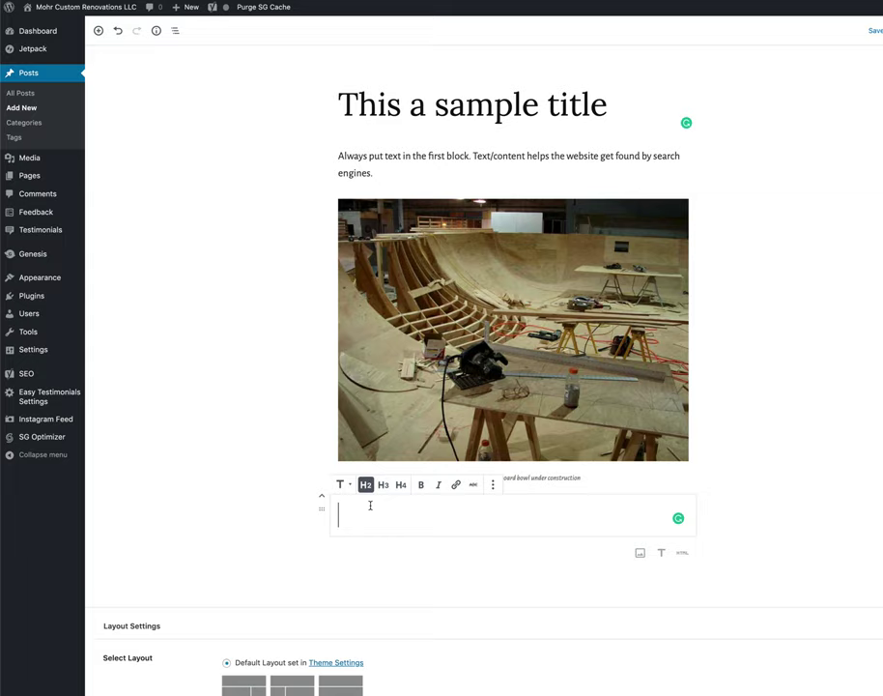
text(Building)
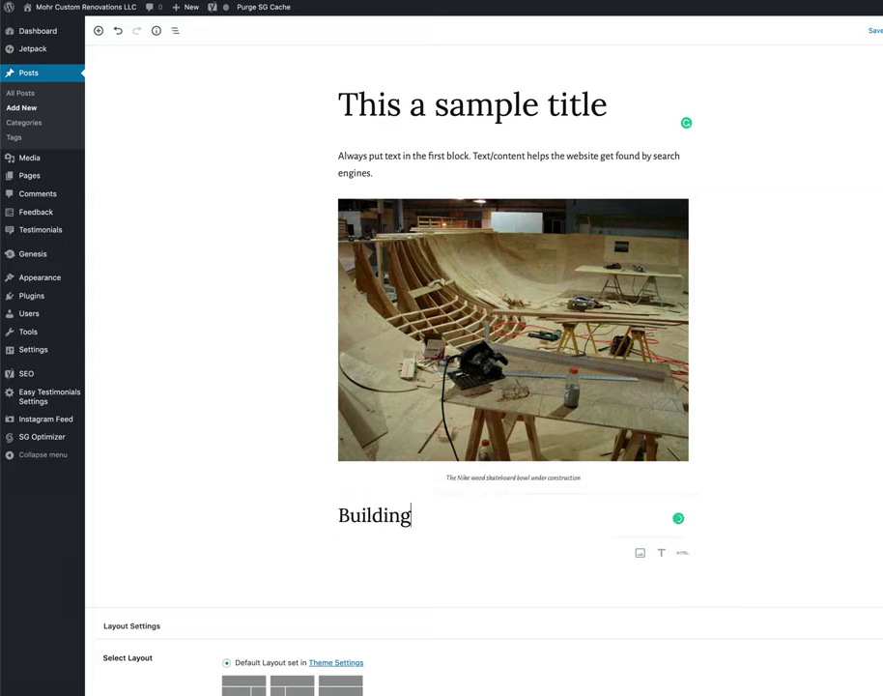
text( Skat)
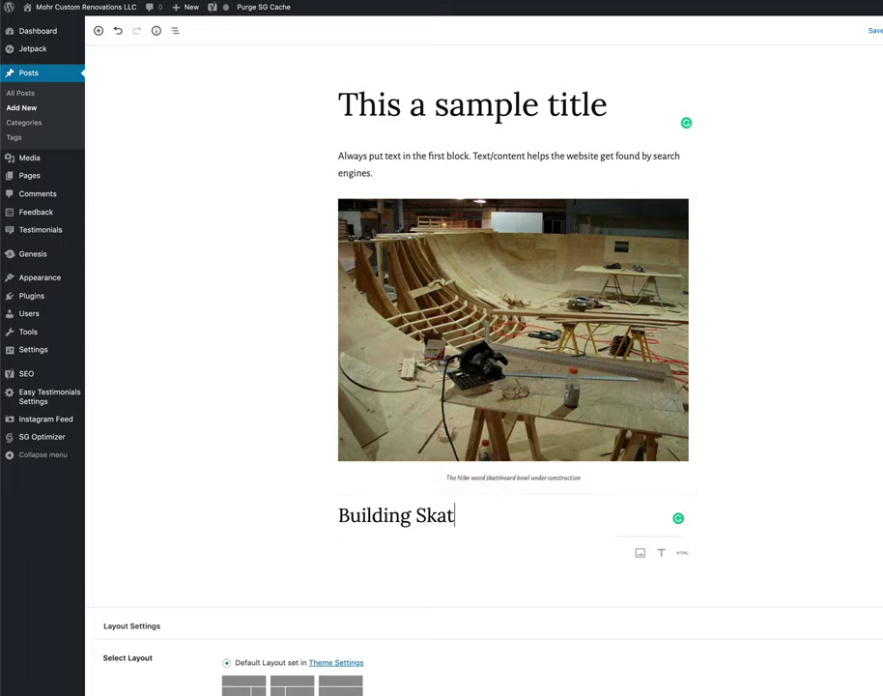
text(eparks)
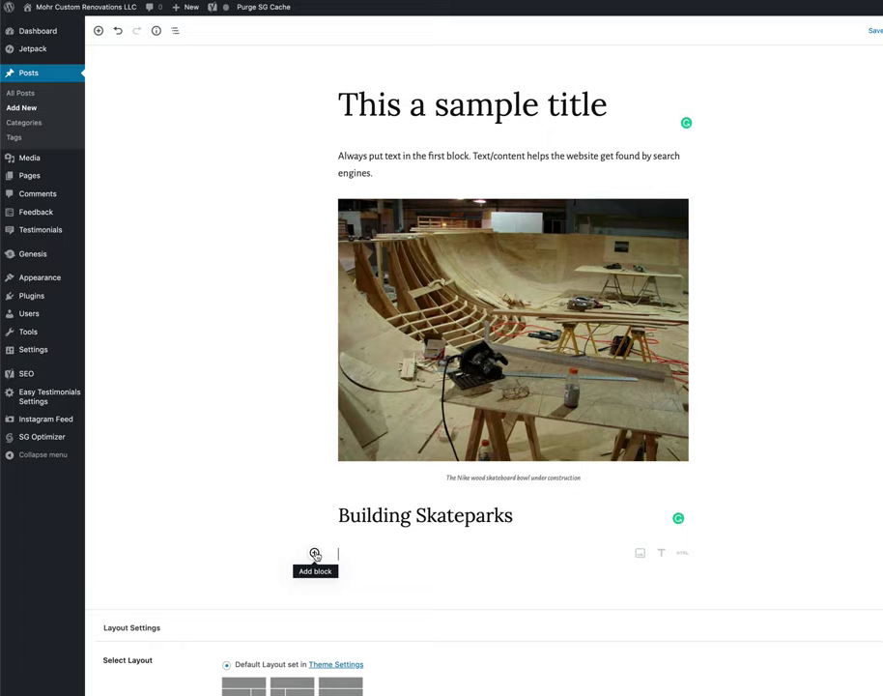
Add a paragraph reading 'All about this.' below the heading
click(315, 554)
click(341, 407)
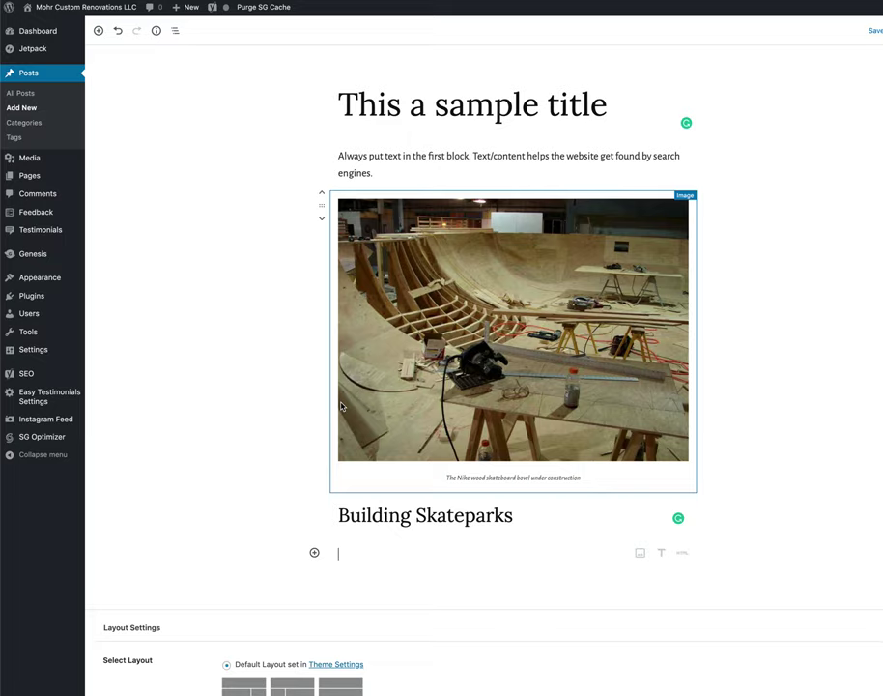
text(All about this.)
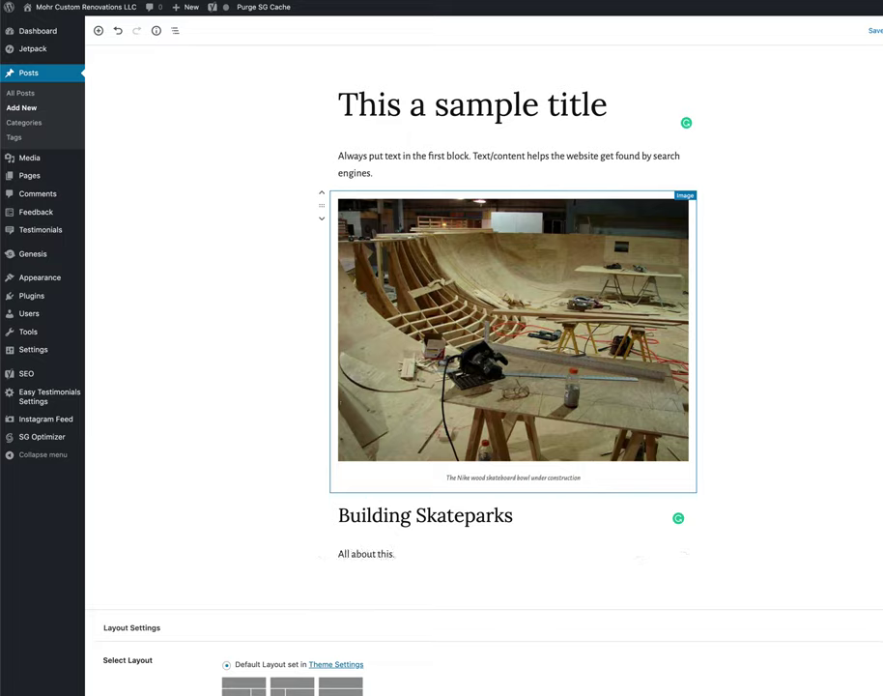
scroll(501, 423, down, 4)
scroll(501, 422, up, 4)
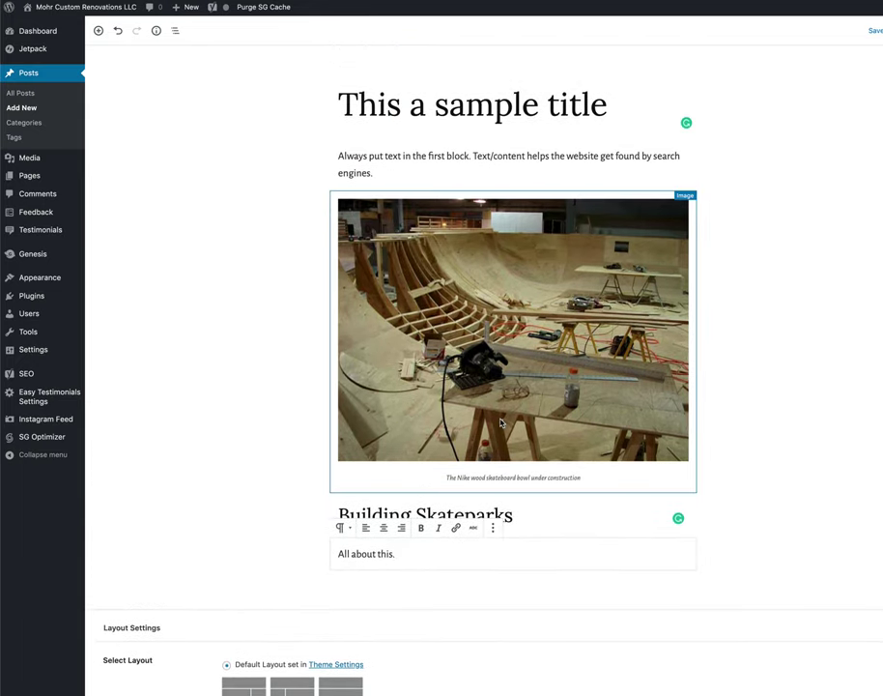
Add a gallery of two skateboard bowl photos and the bath remodel, moving Wood skateparks to second
scroll(500, 423, down, 1)
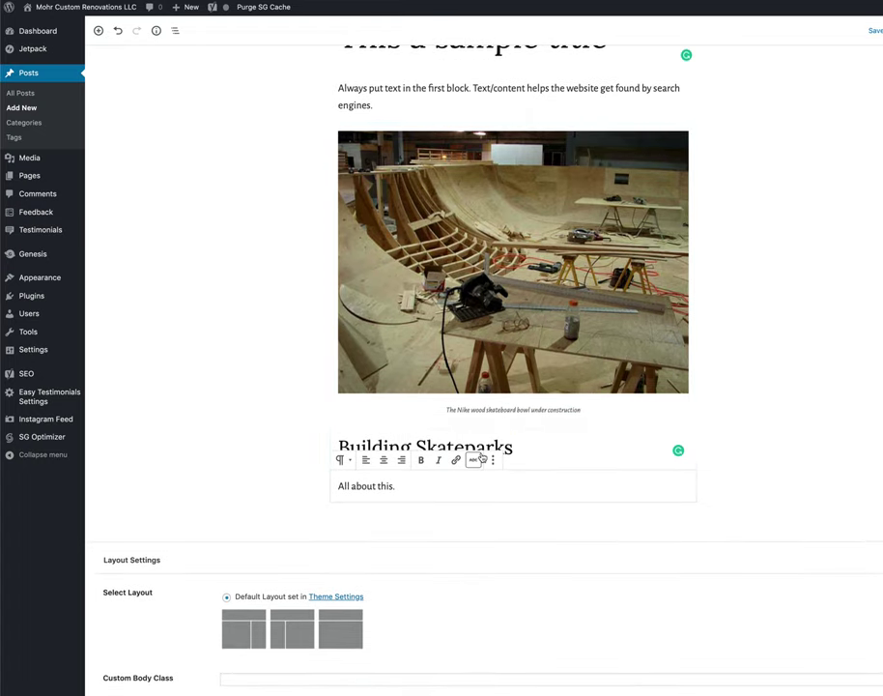
key(Return)
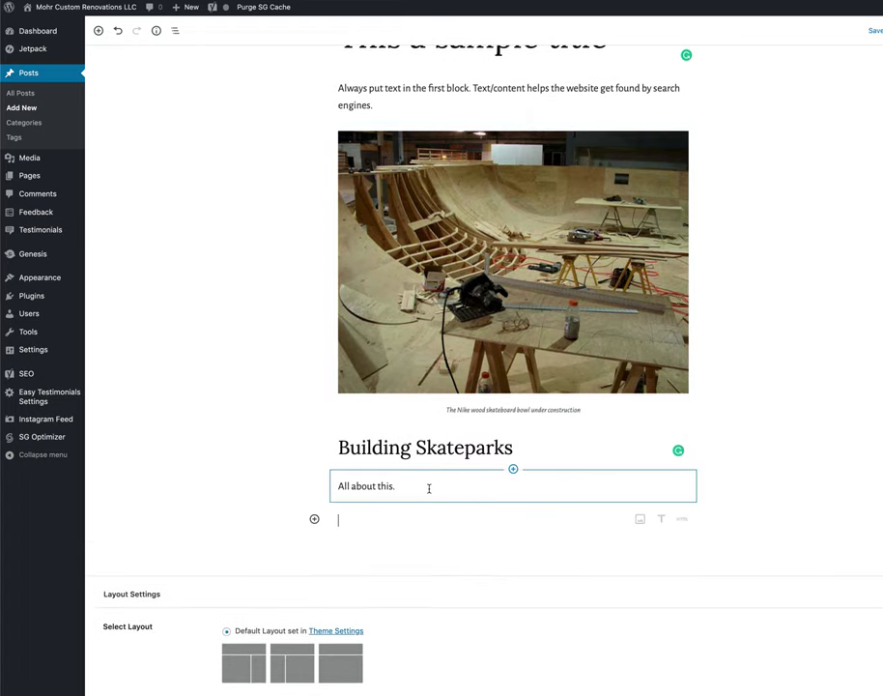
click(314, 519)
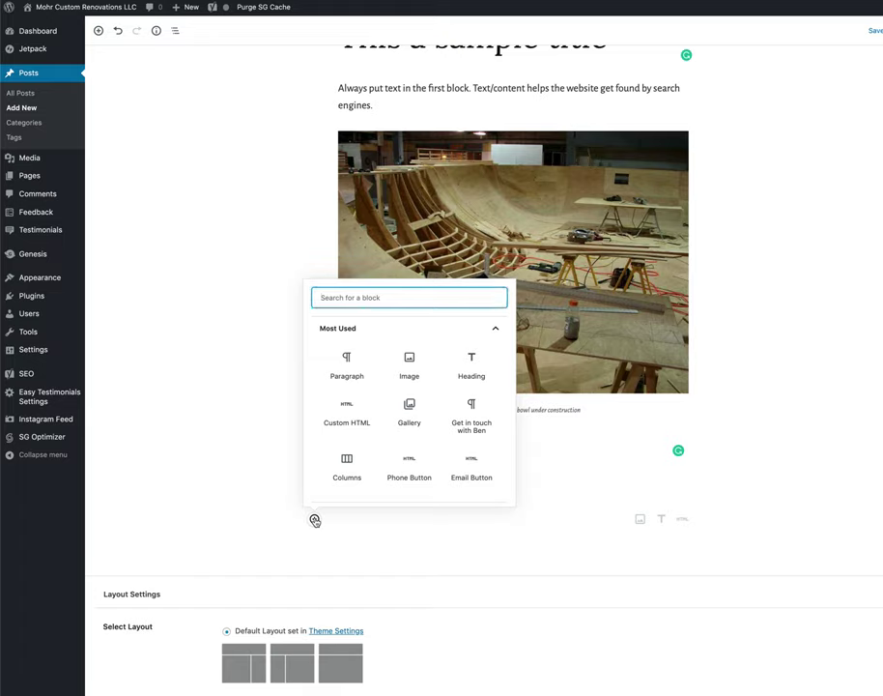
scroll(400, 377, down, 3)
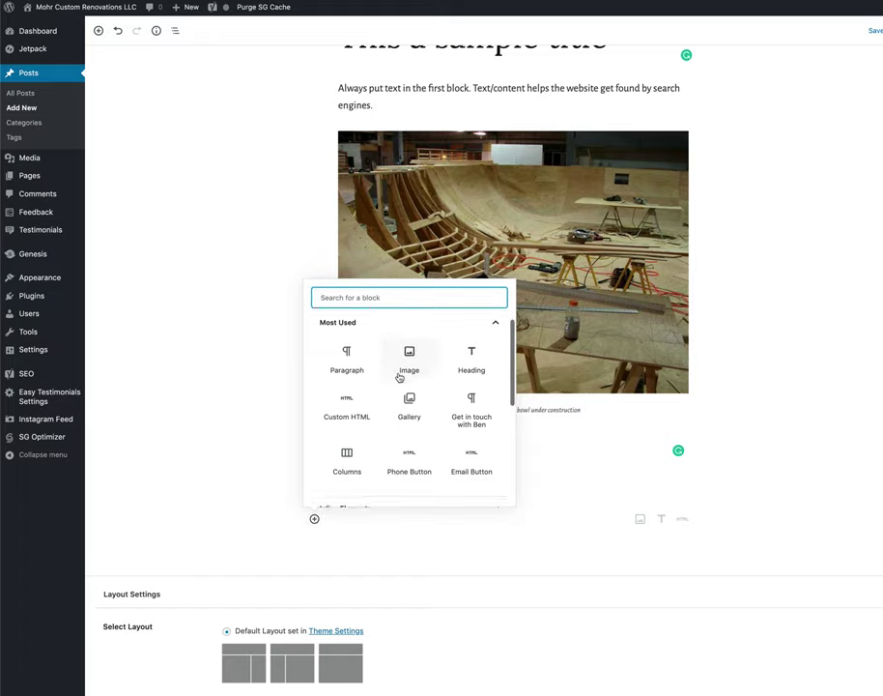
scroll(404, 367, up, 1)
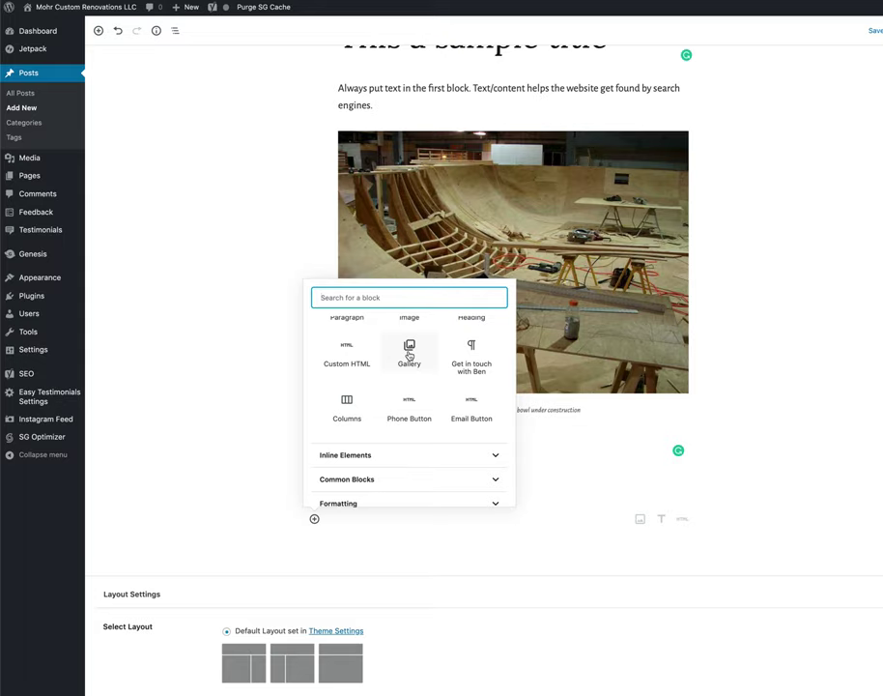
scroll(389, 421, down, 5)
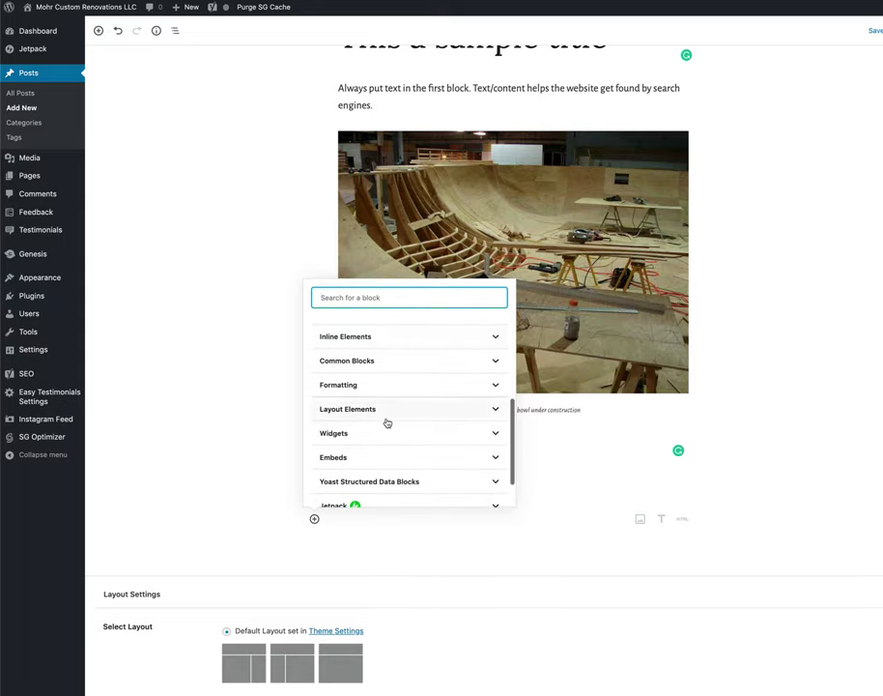
scroll(387, 422, up, 6)
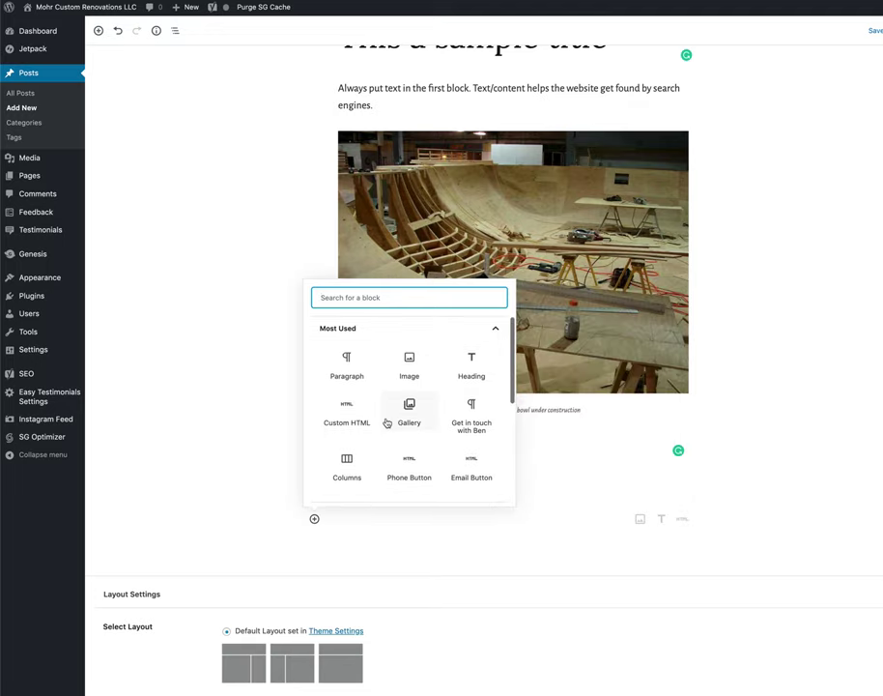
click(413, 415)
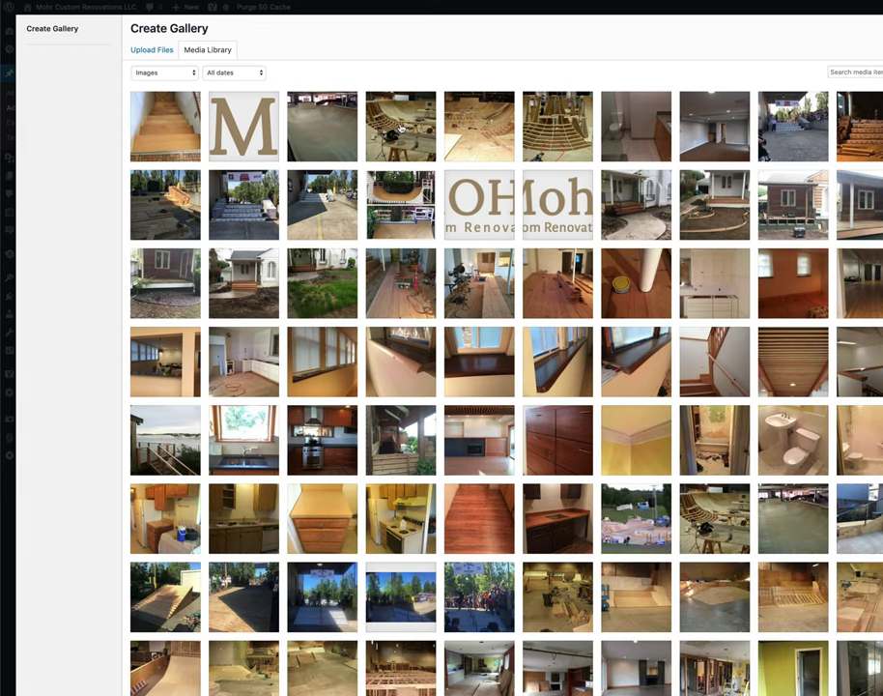
click(479, 125)
click(529, 125)
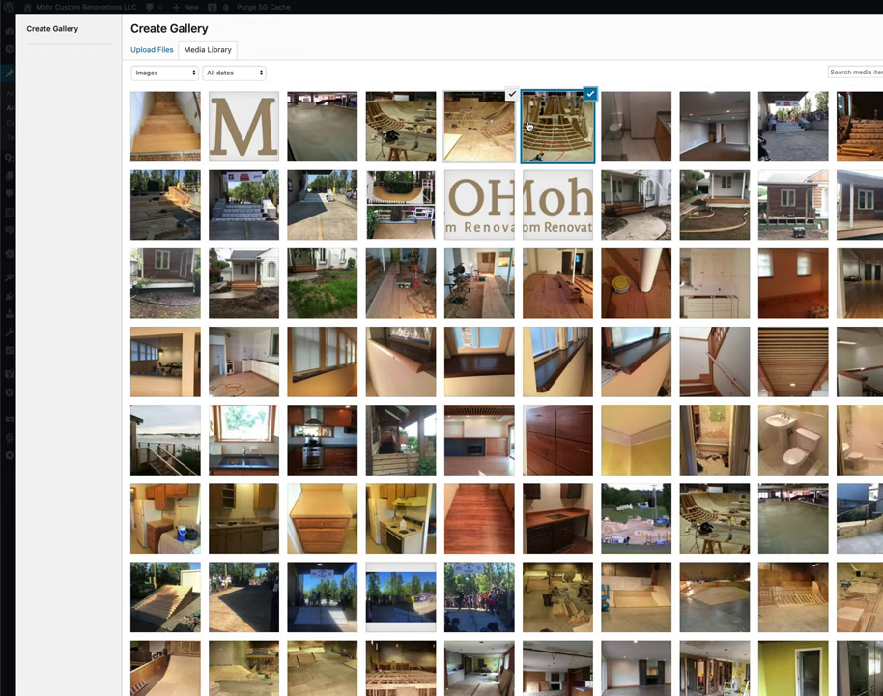
click(636, 124)
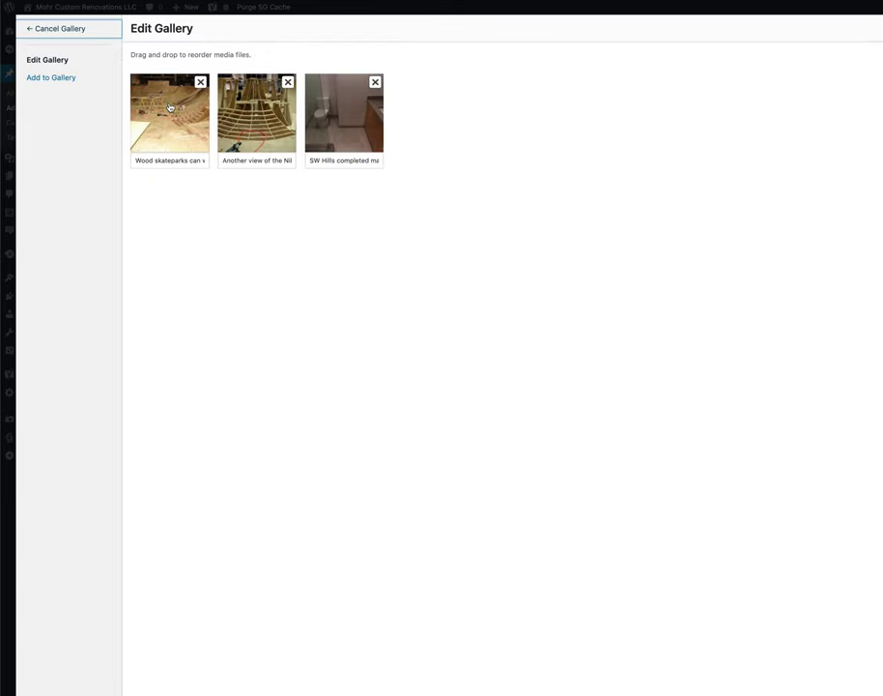
drag(169, 107, 262, 114)
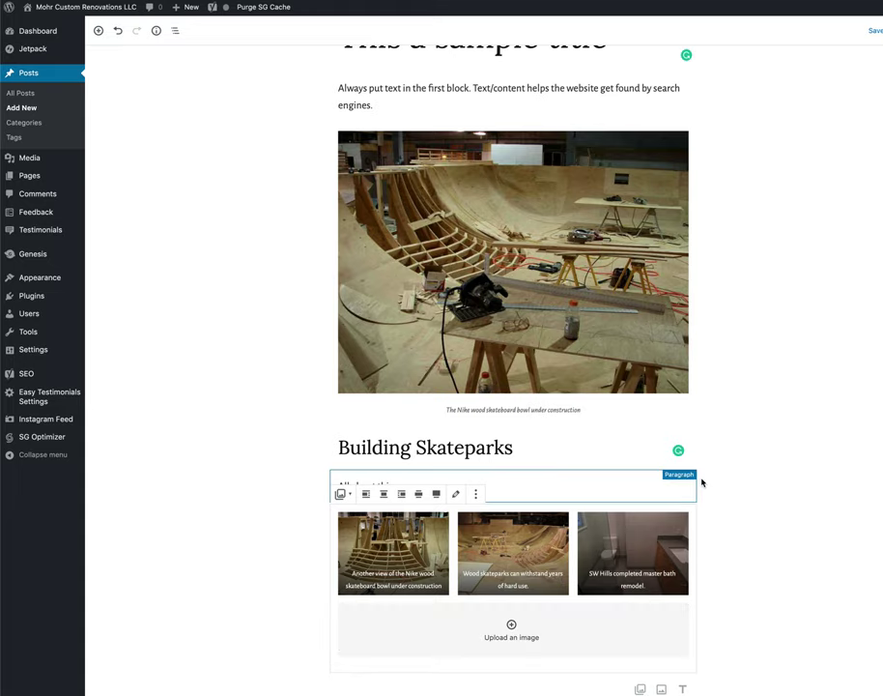
Insert the reusable 'Get in touch' free-quote call-to-action block below the gallery
scroll(578, 481, down, 5)
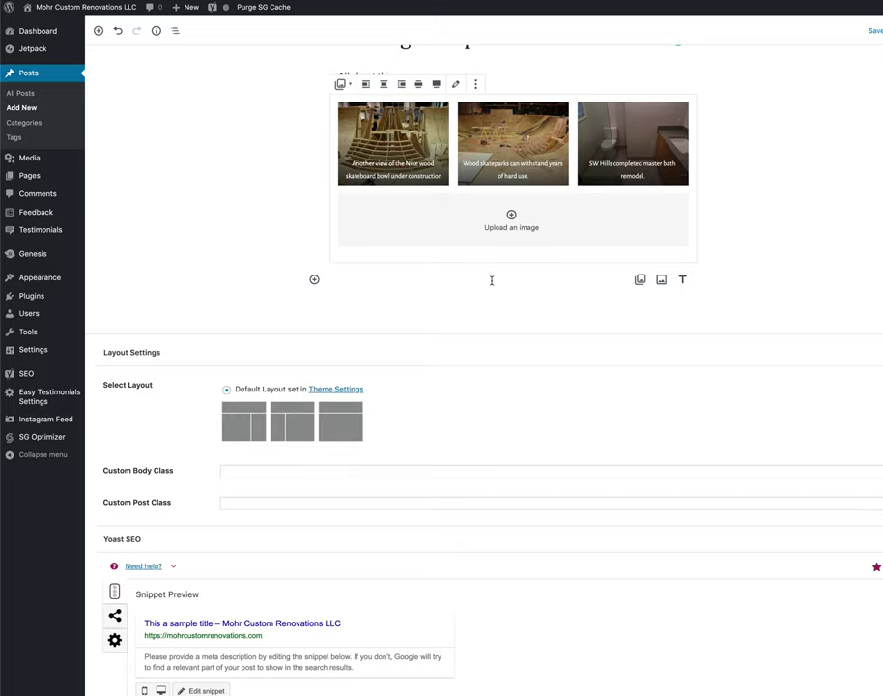
click(314, 281)
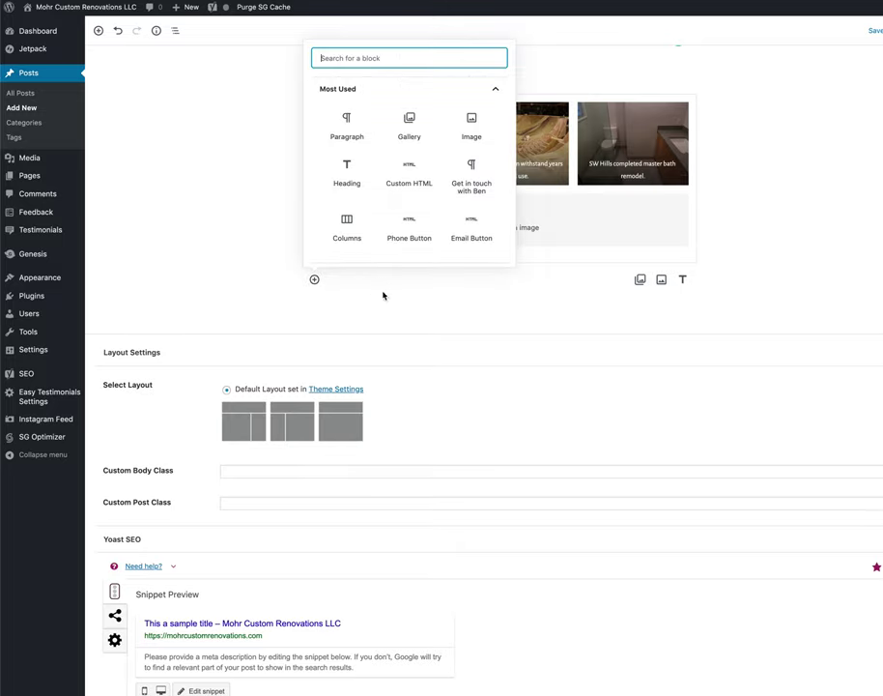
scroll(390, 199, down, 3)
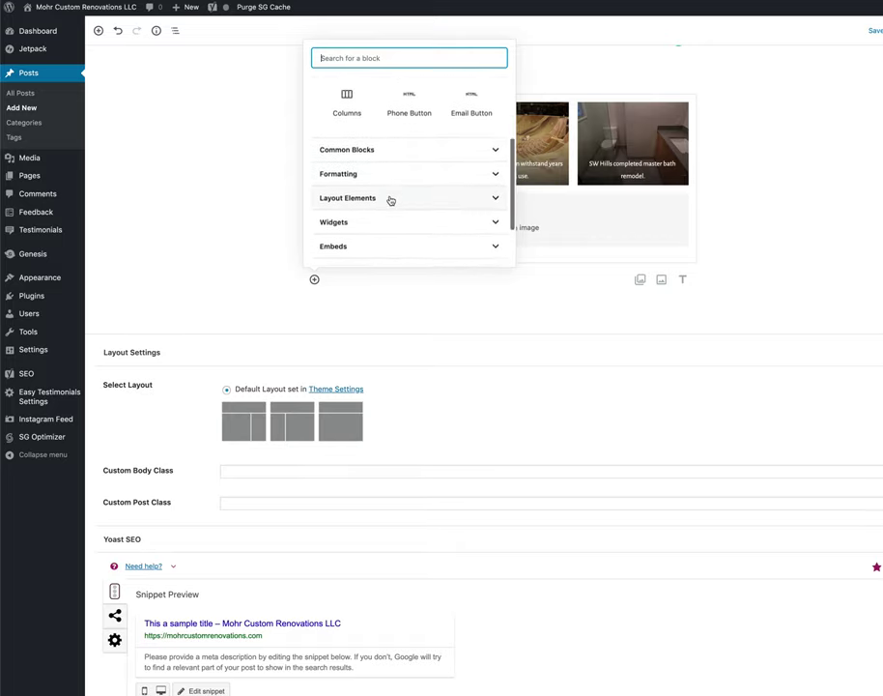
scroll(391, 199, down, 3)
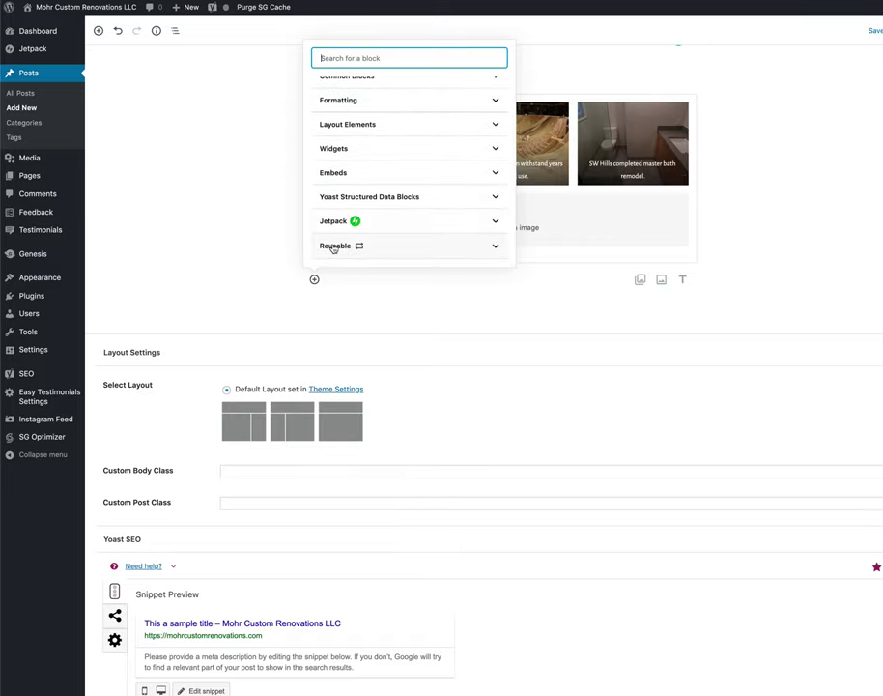
click(333, 247)
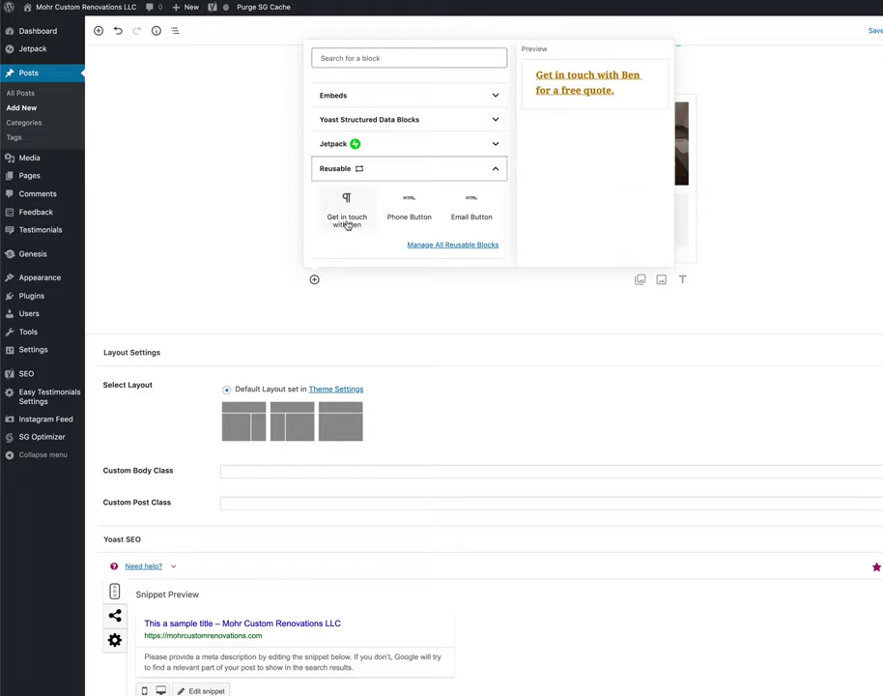
click(347, 219)
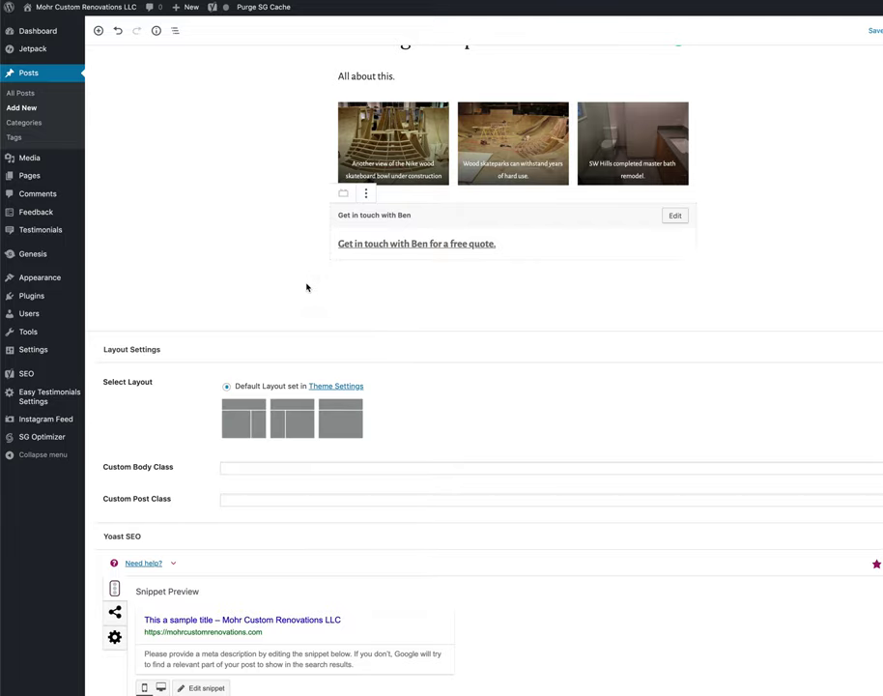
Enter 'wood skateparks' as the Yoast SEO focus keyphrase
scroll(333, 281, down, 3)
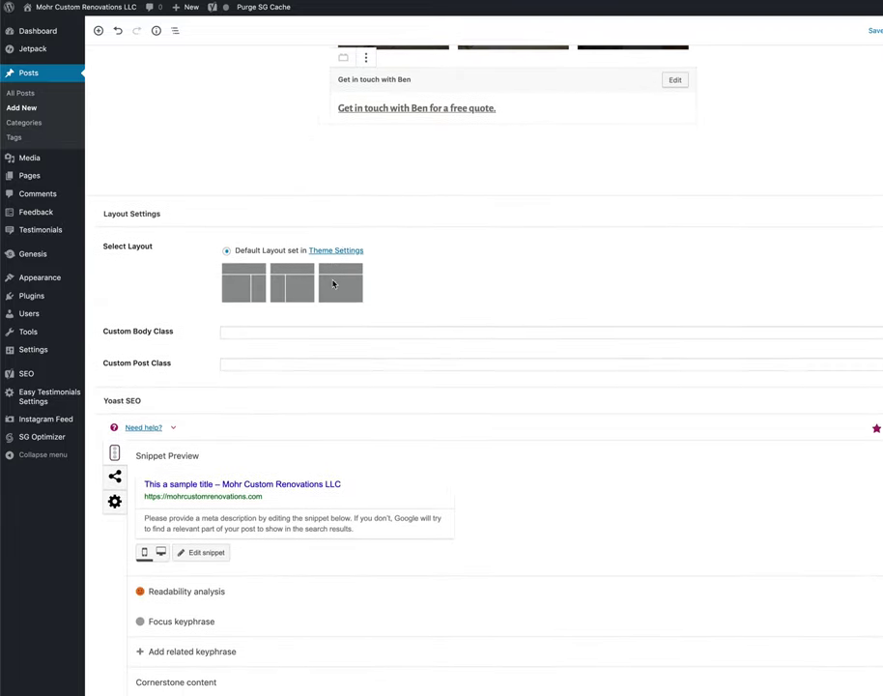
scroll(336, 286, down, 3)
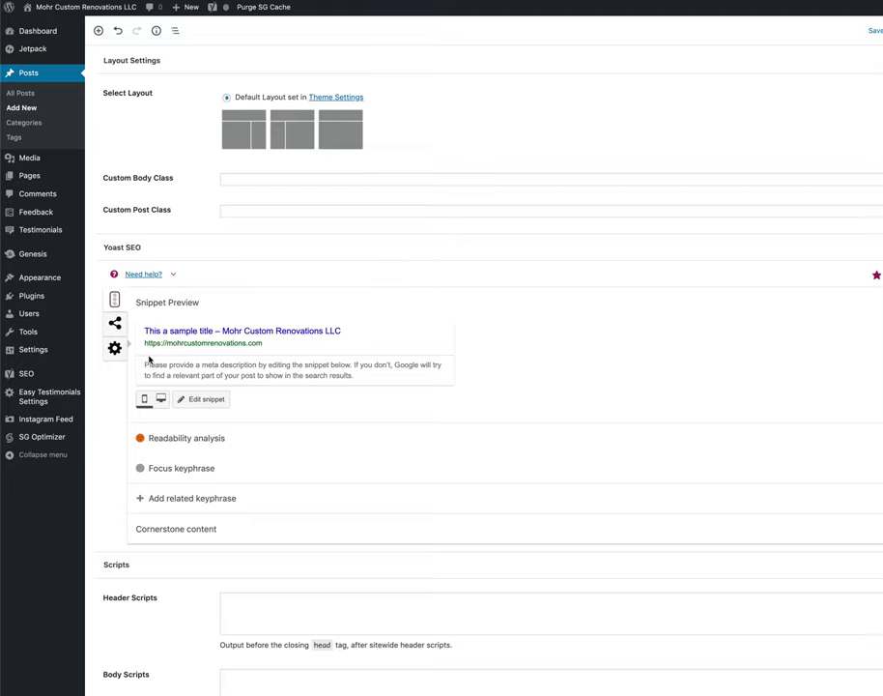
click(192, 468)
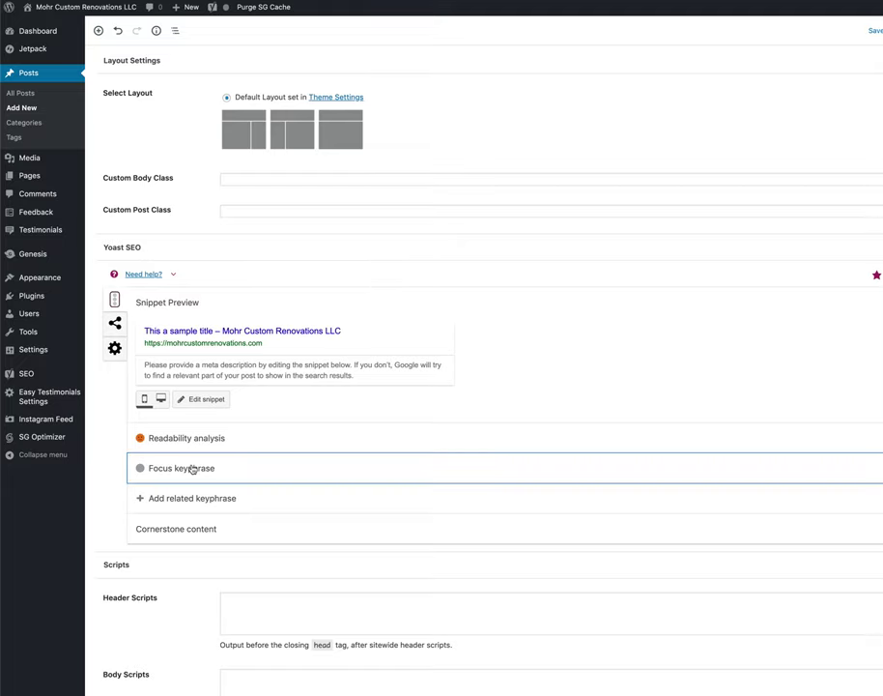
click(194, 506)
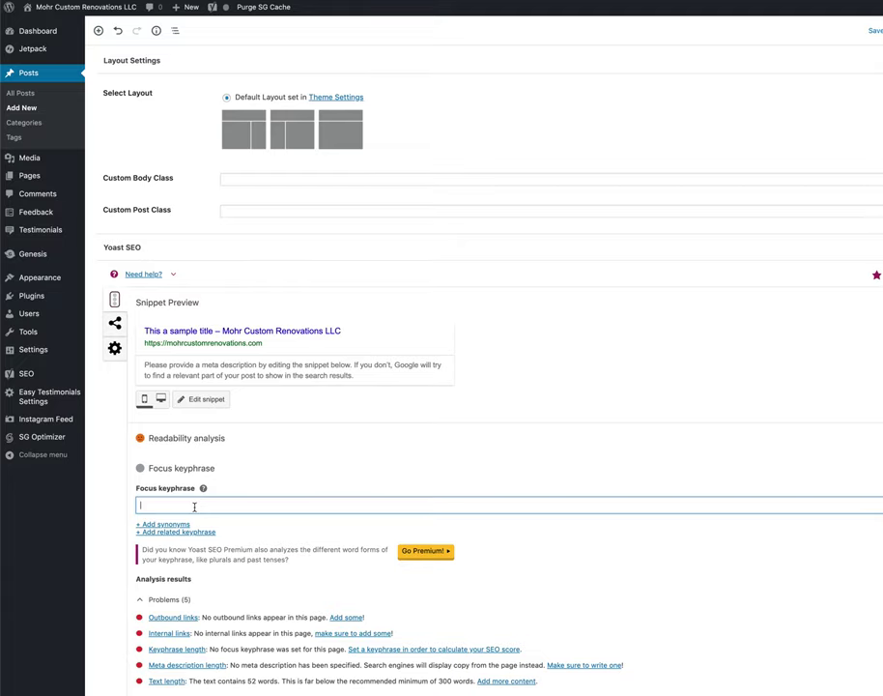
text(wood)
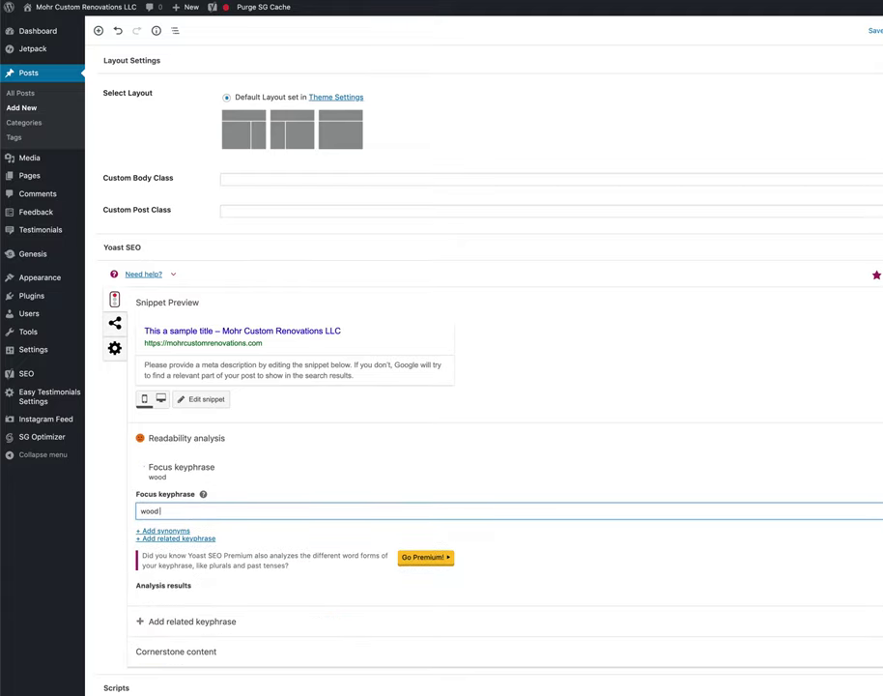
text( skateparks)
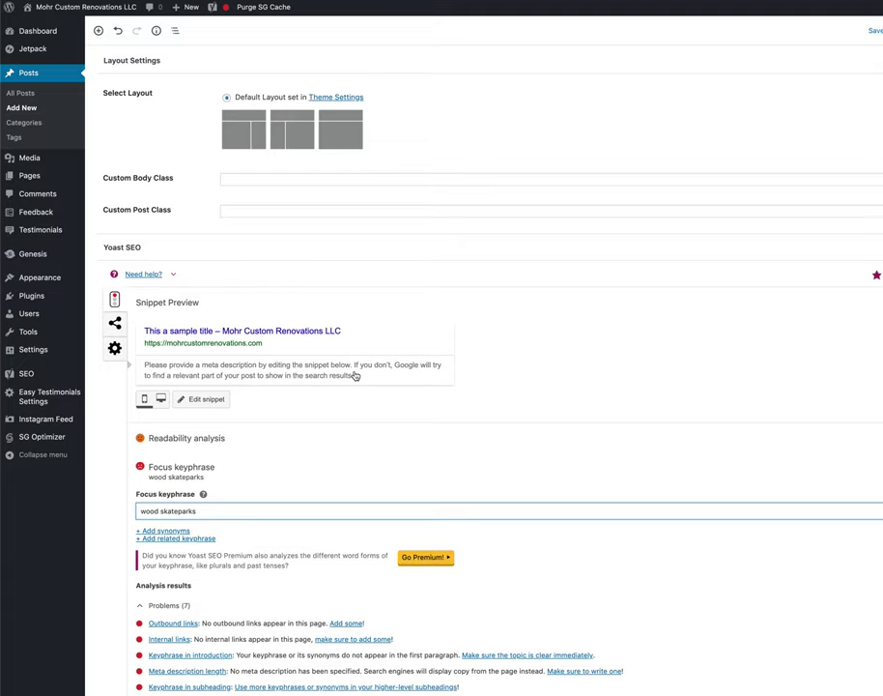
Write the Yoast meta description 'Wood skateparks are great' and check the snippet preview
click(204, 399)
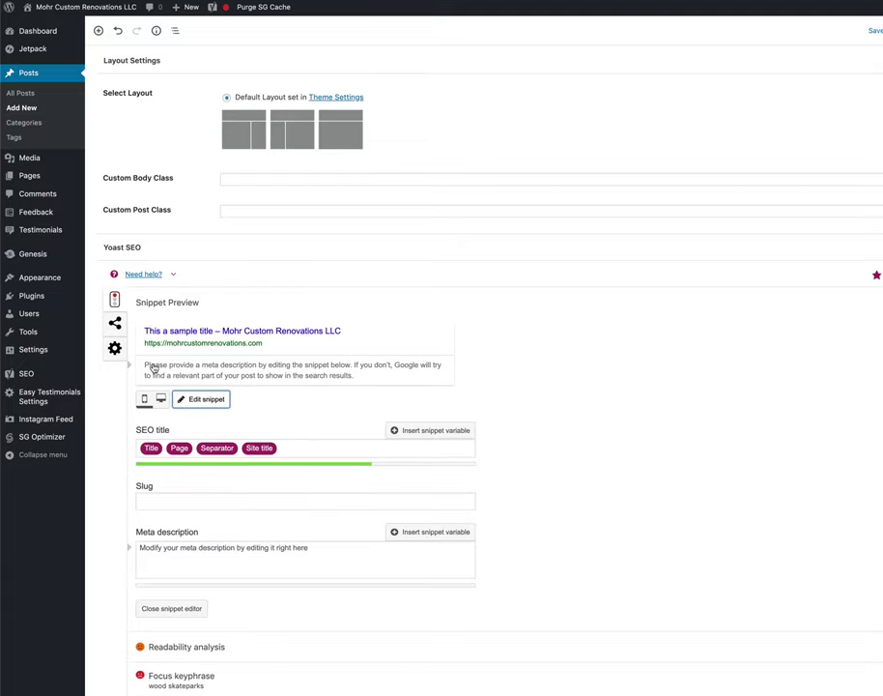
click(166, 556)
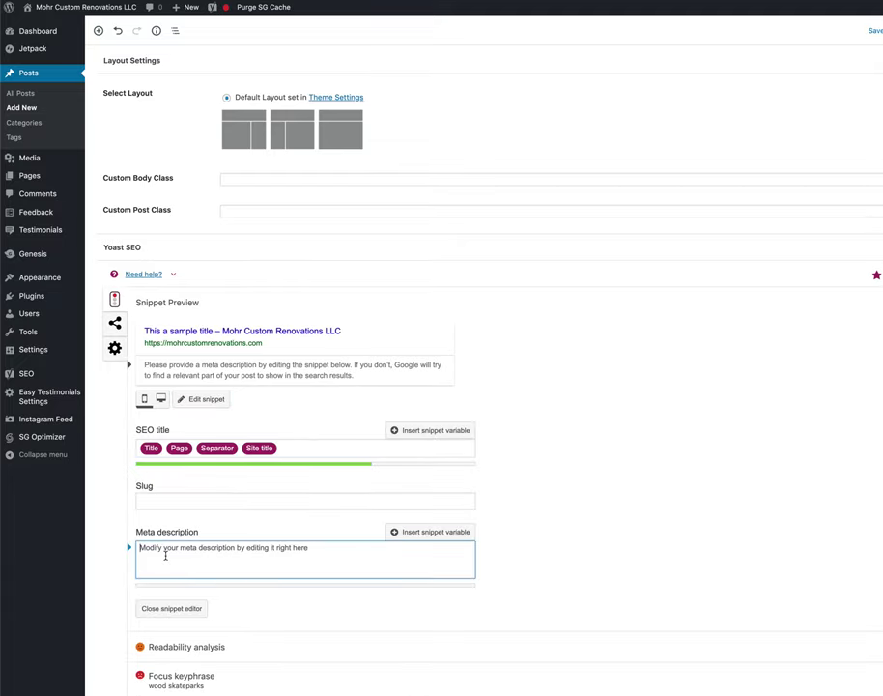
text(Wood s)
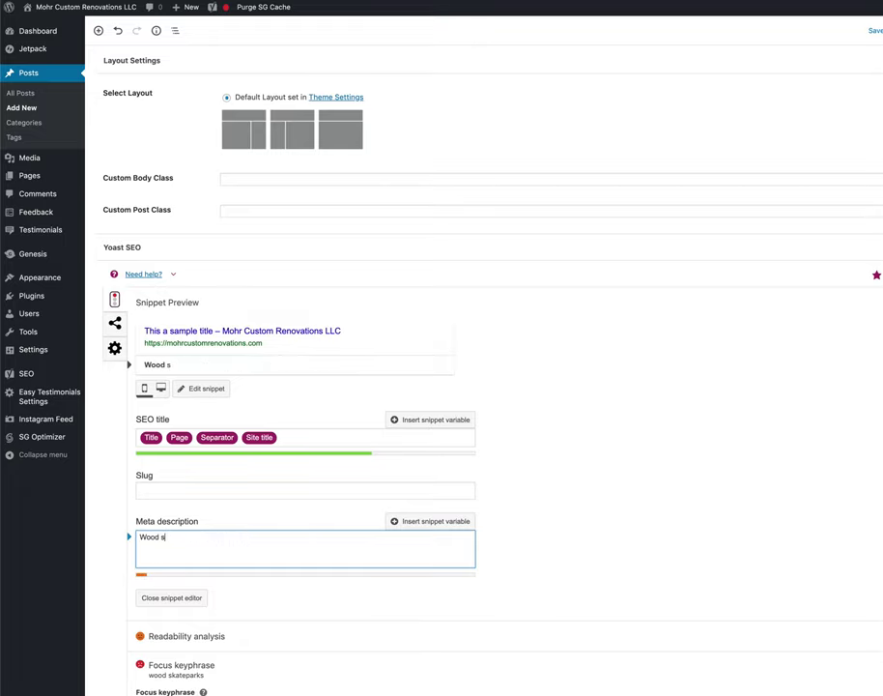
text(katep[a)
key(BackSpace)
key(BackSpace)
text(rks are great)
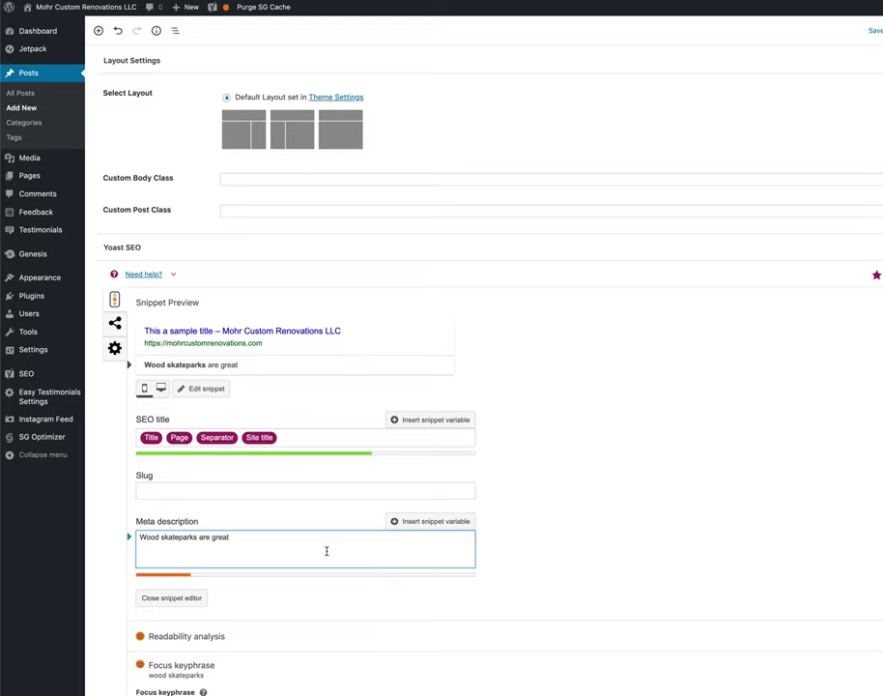
scroll(242, 546, down, 2)
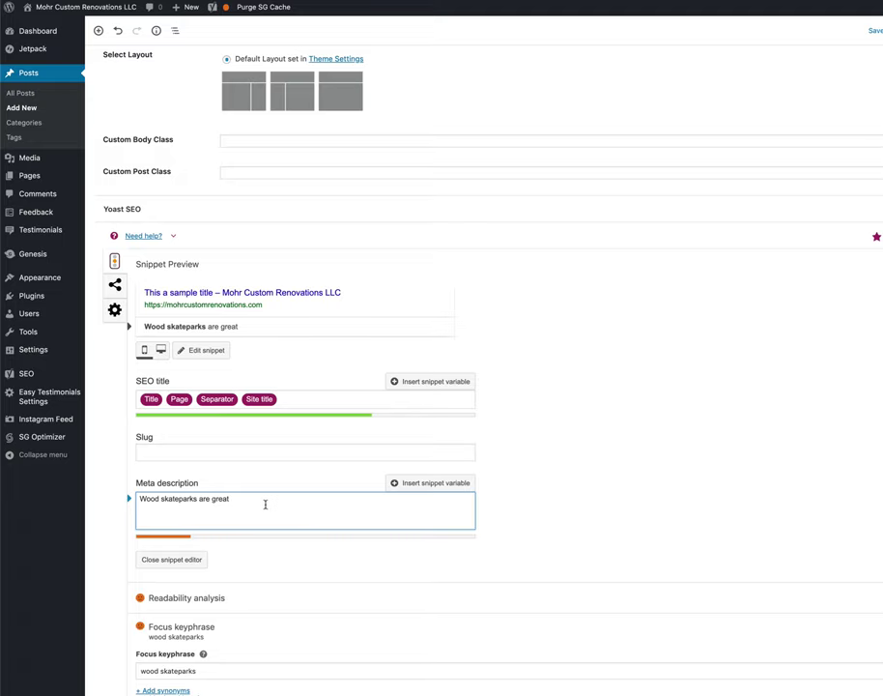
scroll(262, 505, down, 2)
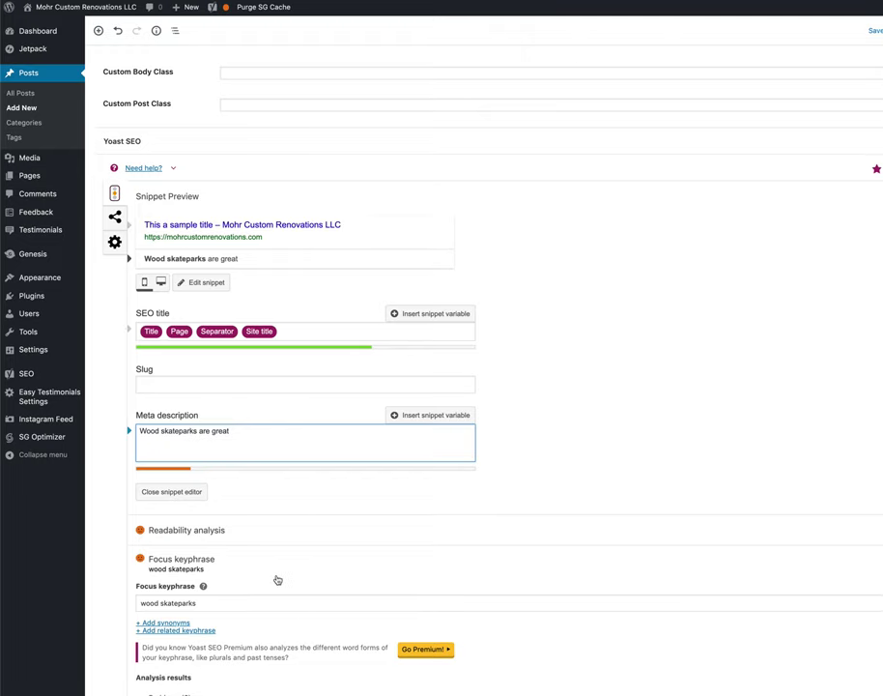
scroll(277, 580, down, 2)
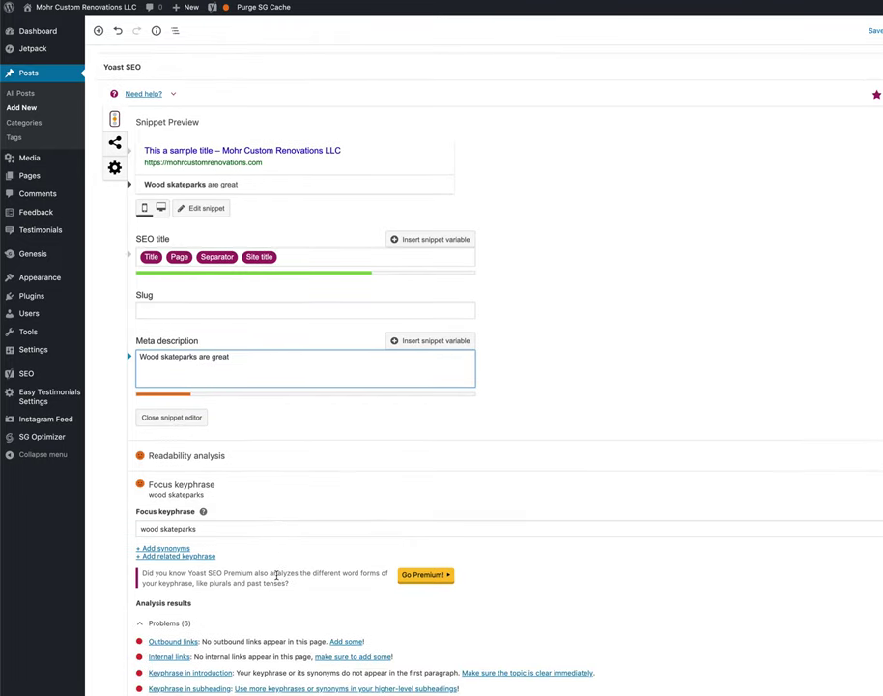
scroll(277, 576, up, 1)
scroll(165, 550, up, 1)
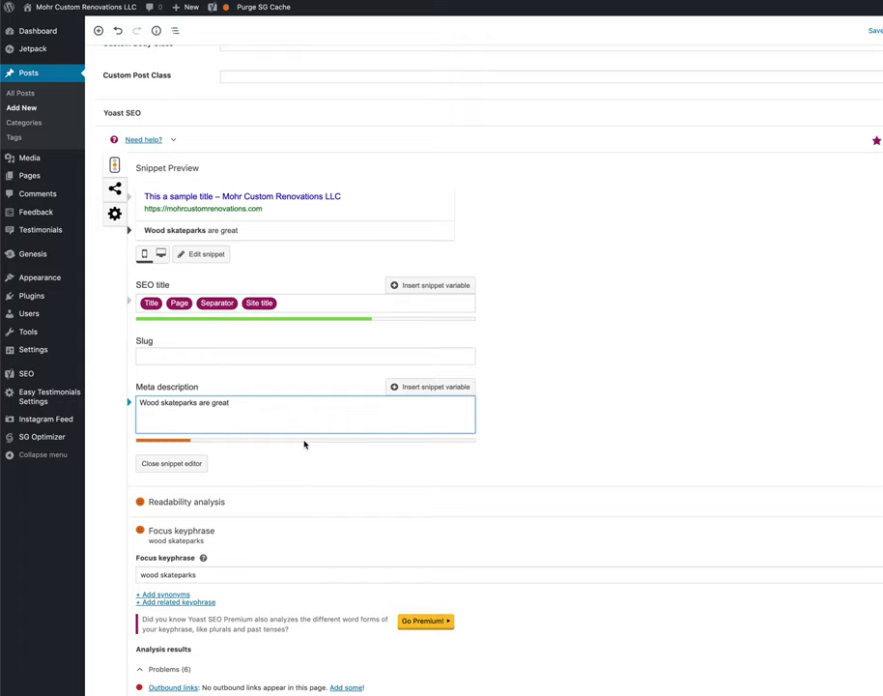
scroll(306, 444, down, 2)
scroll(304, 445, up, 7)
scroll(304, 445, up, 10)
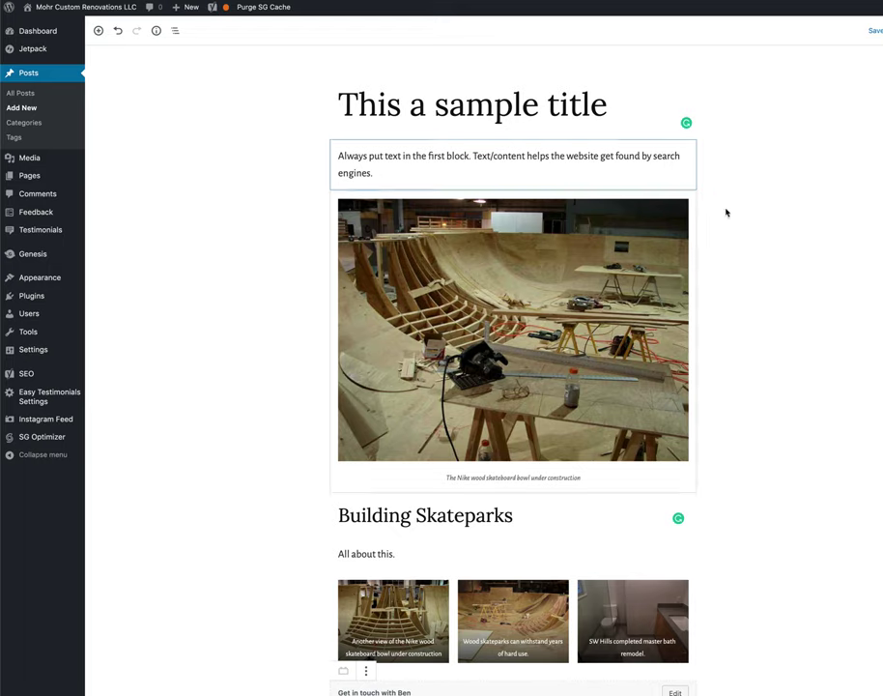
scroll(733, 232, down, 5)
scroll(731, 232, up, 5)
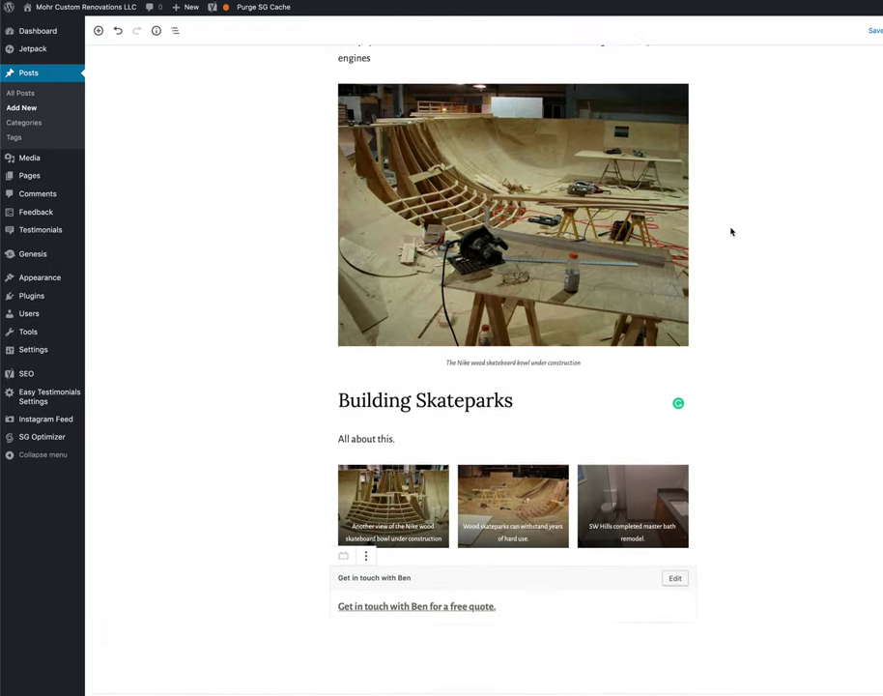